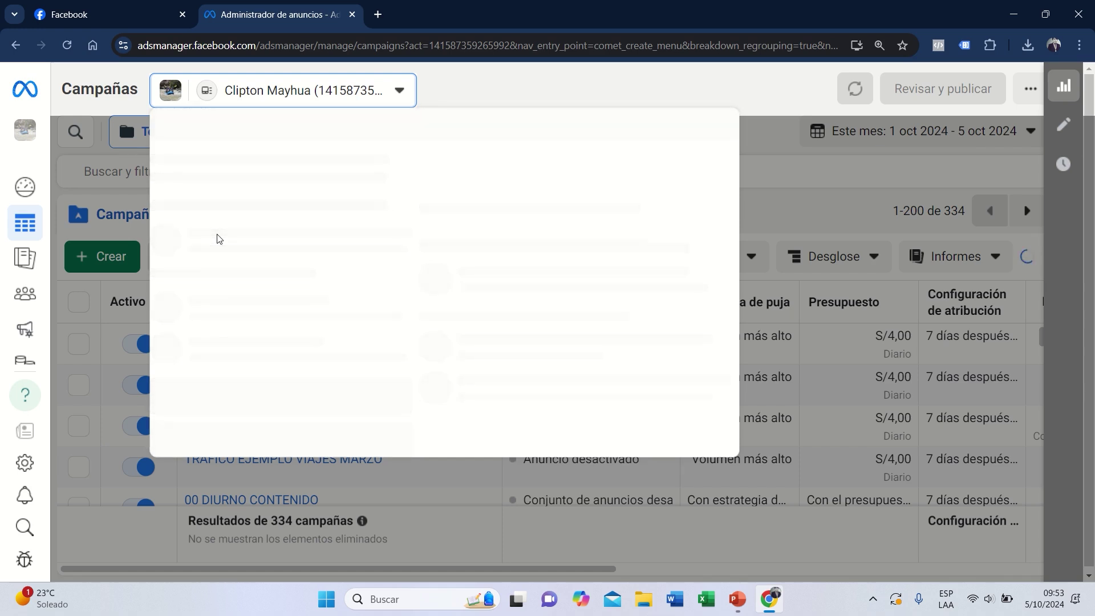
Step: In the Campañas Pruebas ad account, create a campaign with the Interacción objective and the Campaña manual de interacción setup
click(365, 233)
click(602, 301)
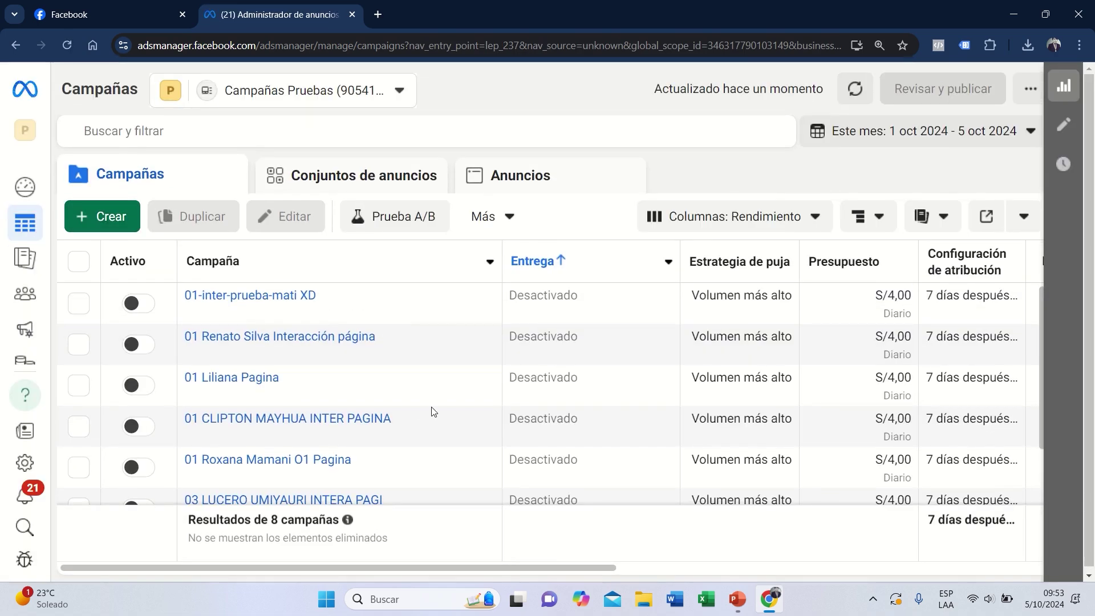
click(100, 223)
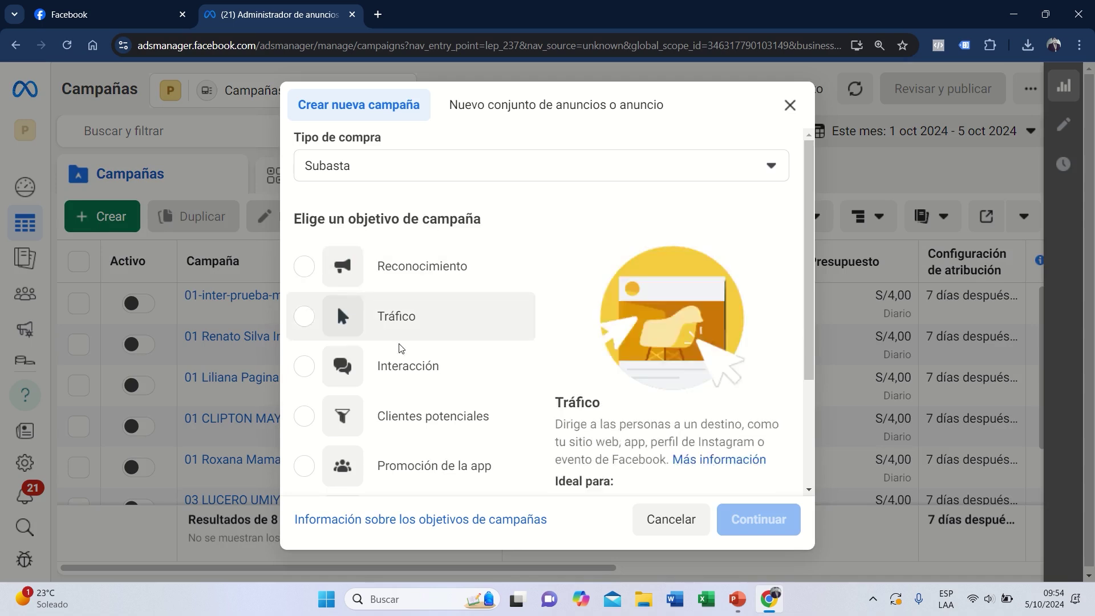
click(306, 371)
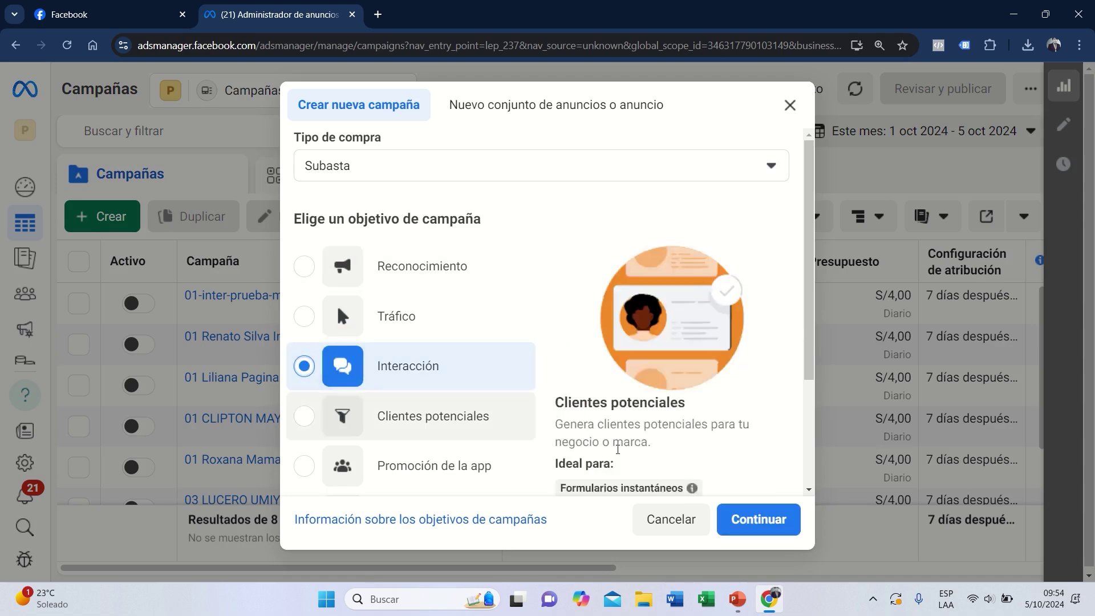
click(770, 524)
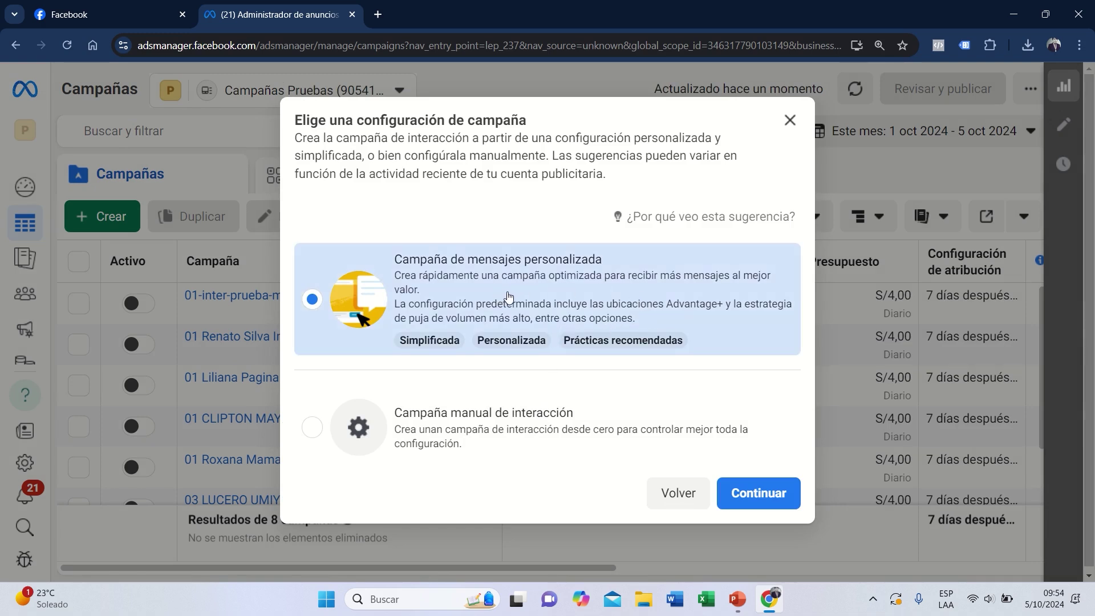
click(311, 432)
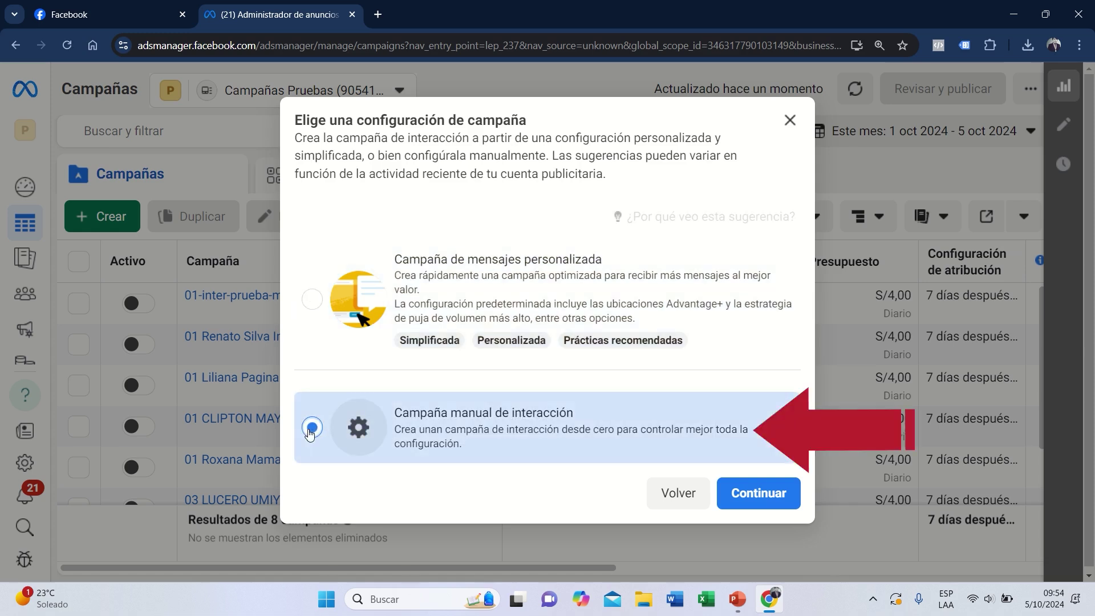
click(760, 494)
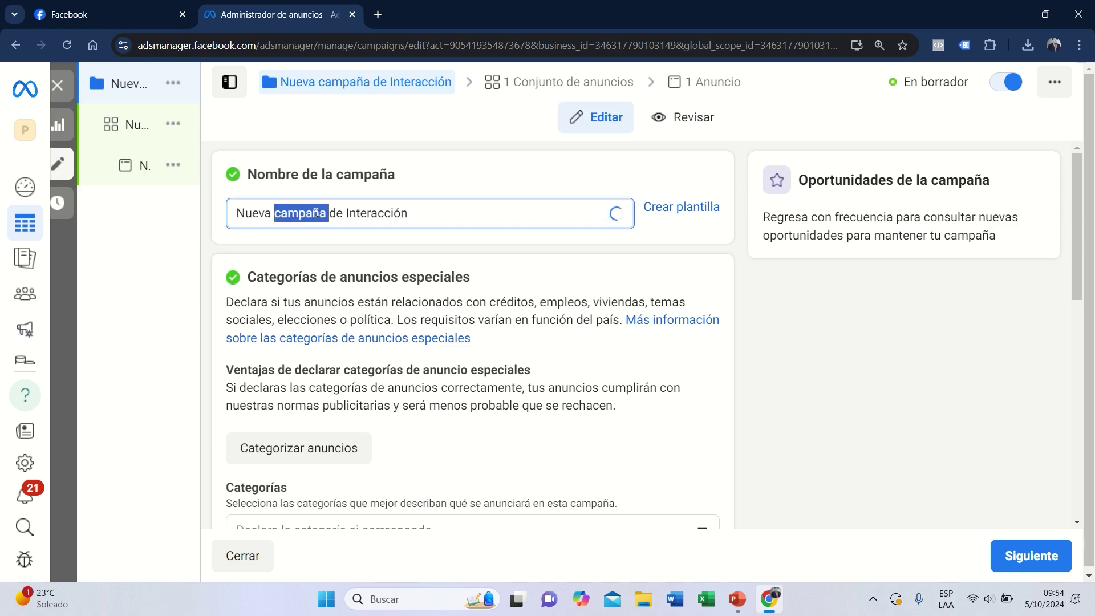
Step: Name the campaign with 01, the advertiser's first name and CAMPAÑA SEGUIDORES 5/10
triple_click(316, 212)
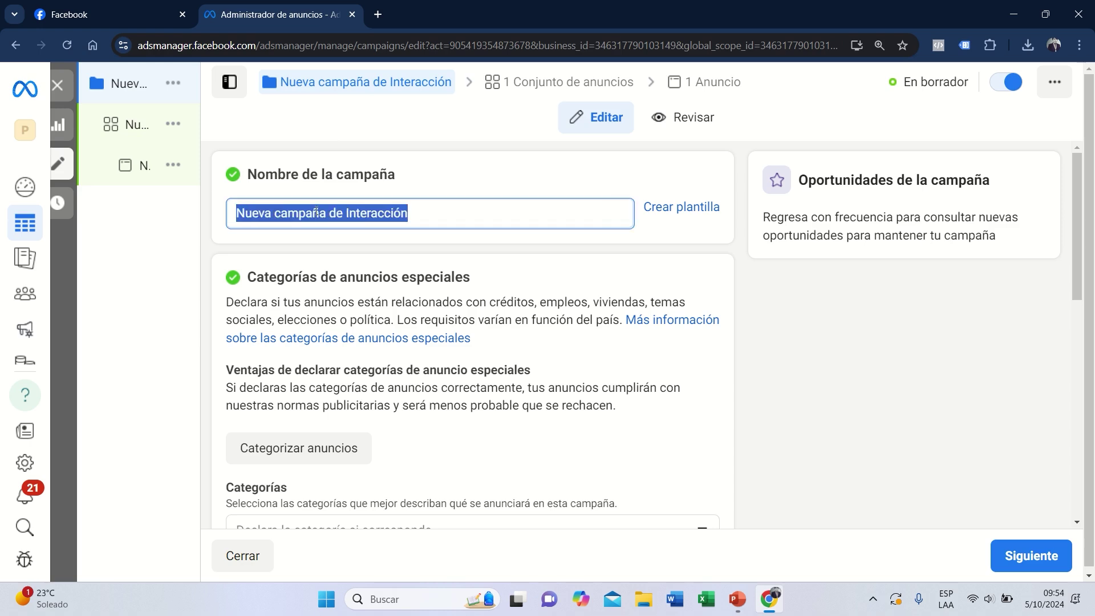
text(01)
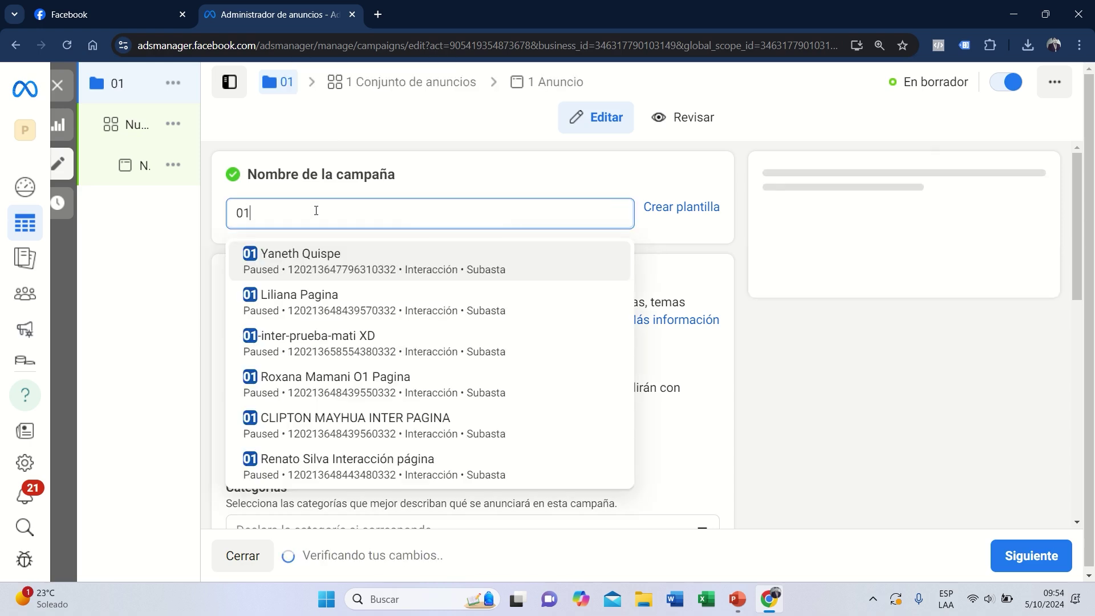
text( CLIPT)
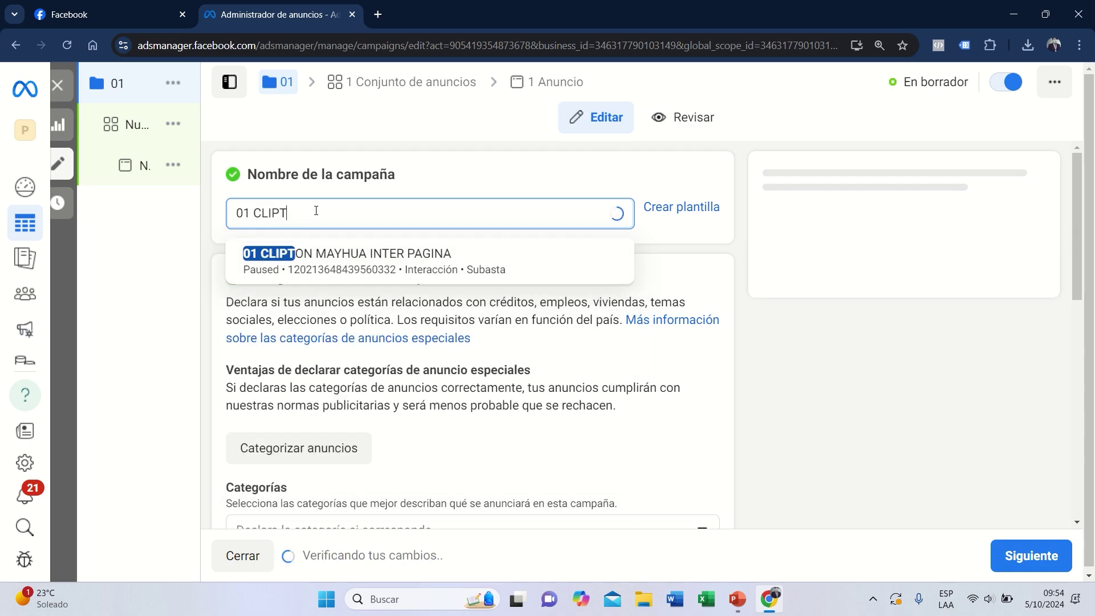
text(ON CAMPÑA)
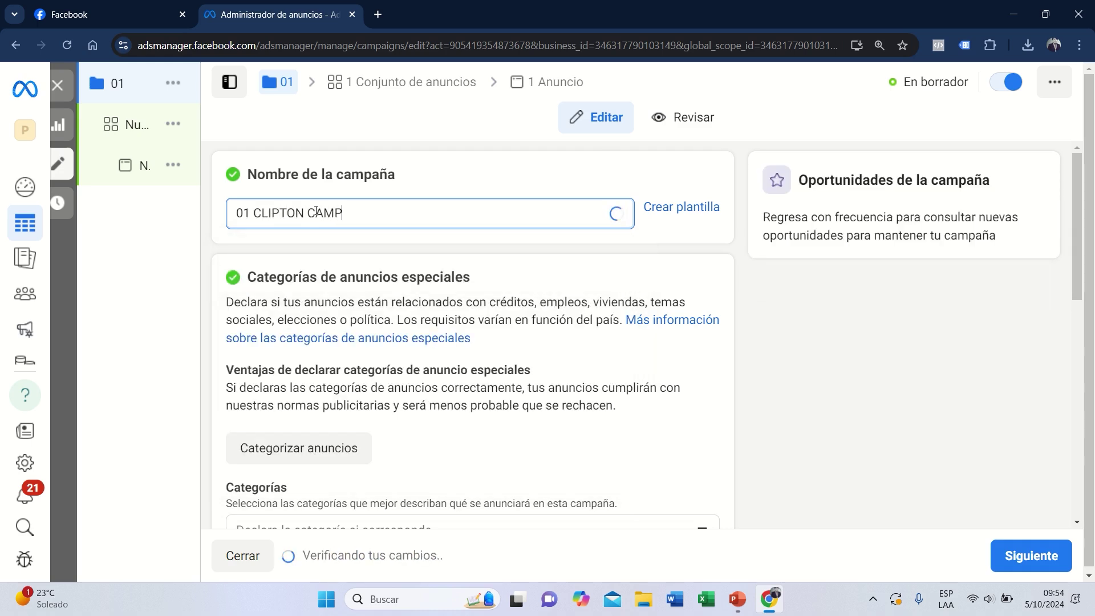
key(BackSpace)
key(BackSpace)
key(BackSpace)
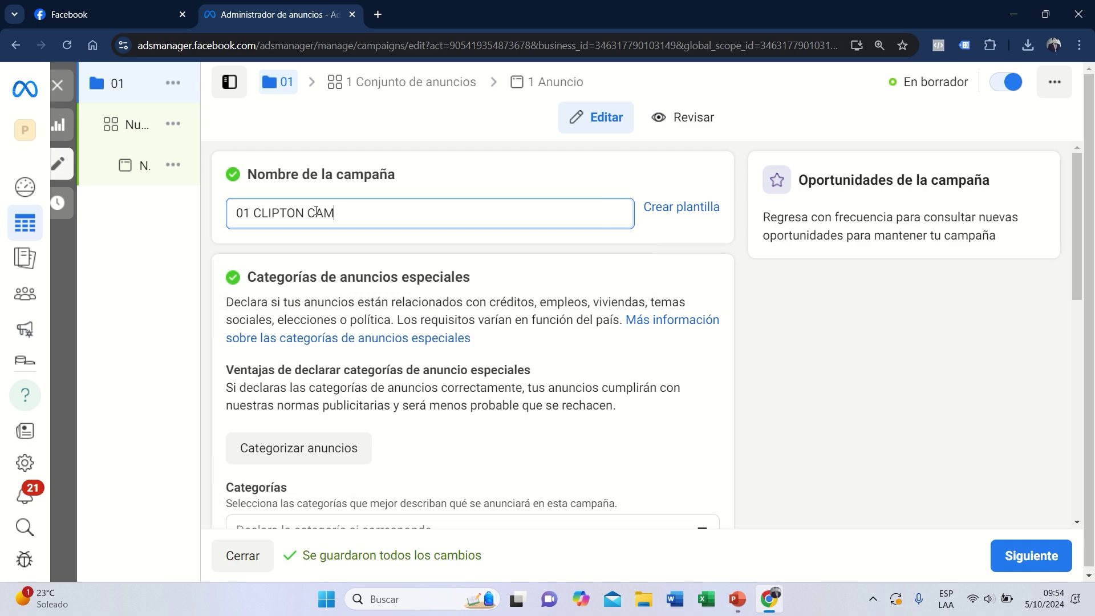
text(PAÑA SEGUIDORES)
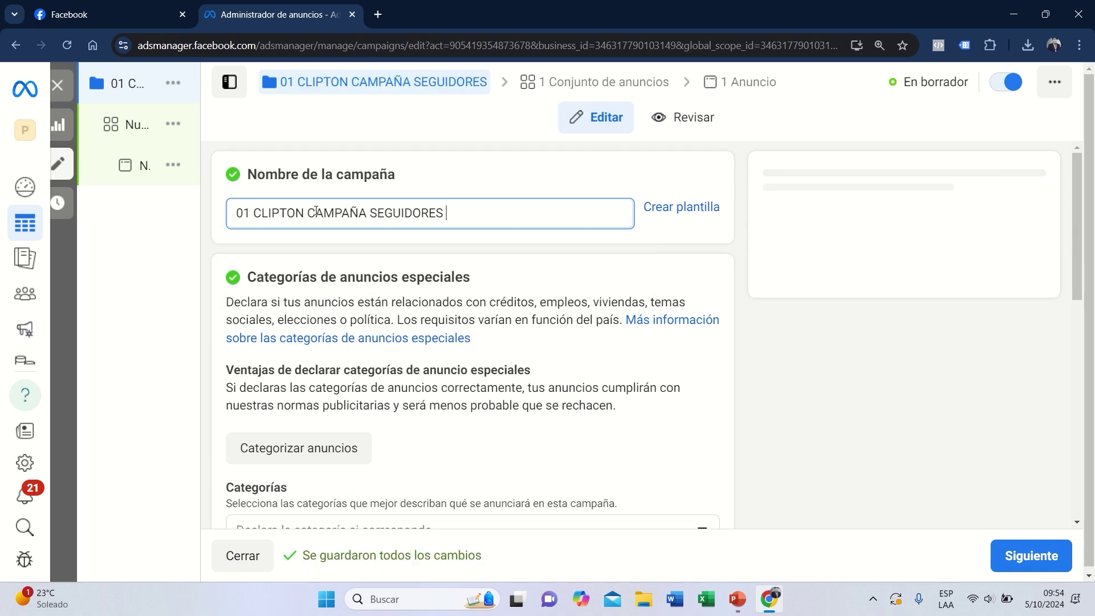
text( 5/10)
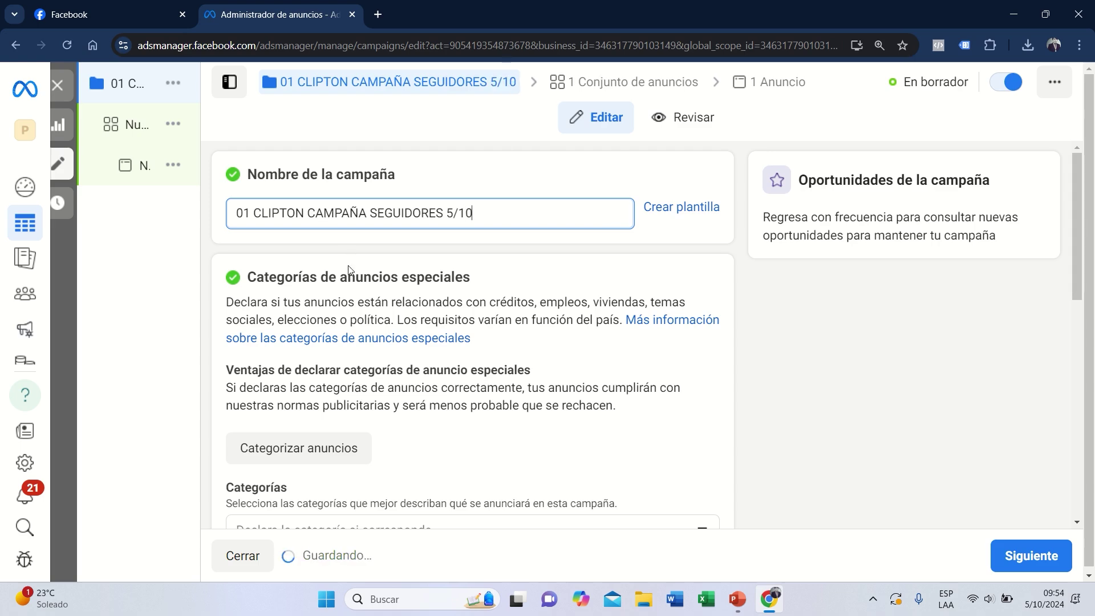
Step: Turn on the Advantage campaign budget for the new campaign
scroll(399, 285, down, 5)
scroll(465, 296, down, 1)
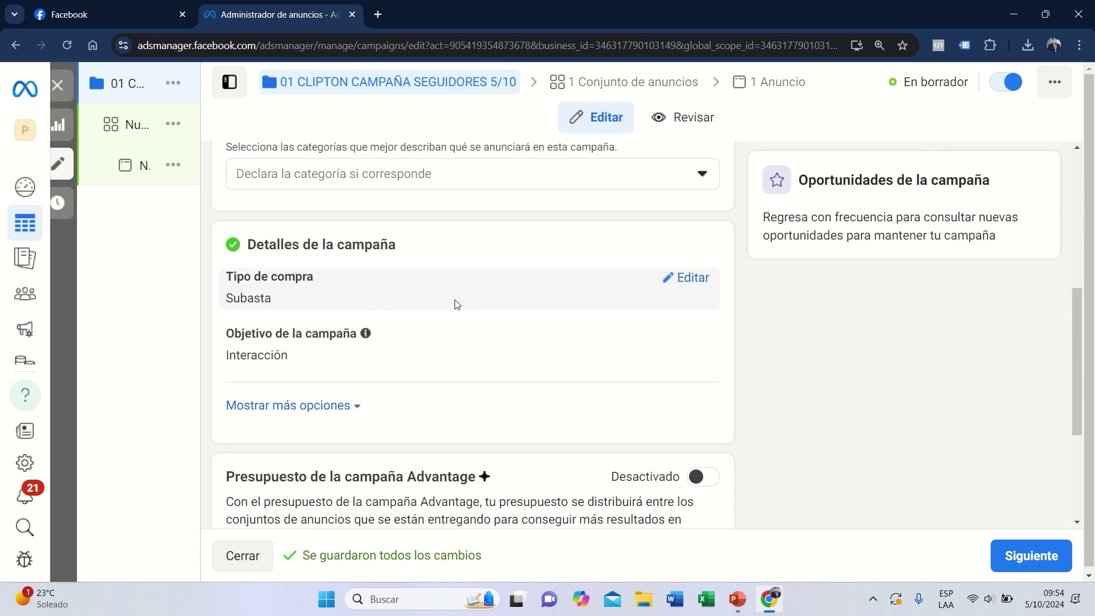
scroll(411, 300, down, 2)
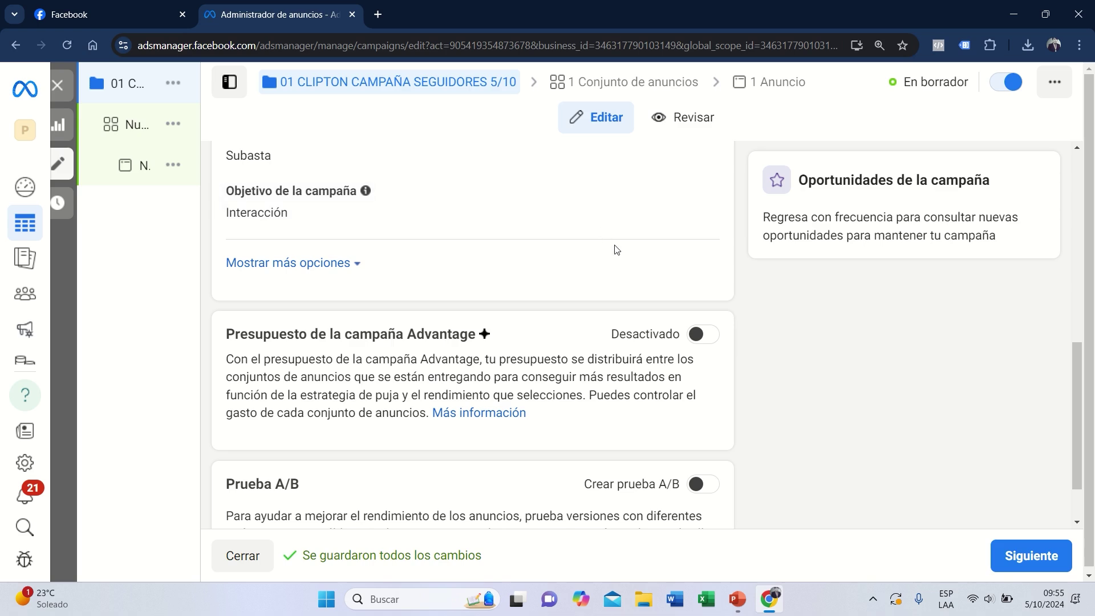
scroll(623, 264, down, 1)
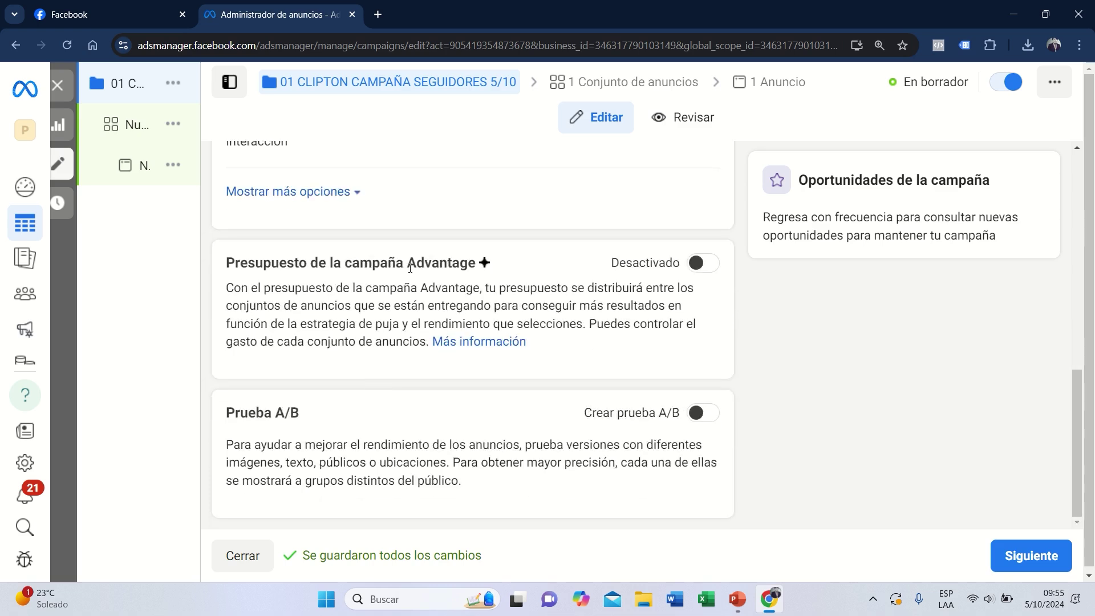
click(702, 266)
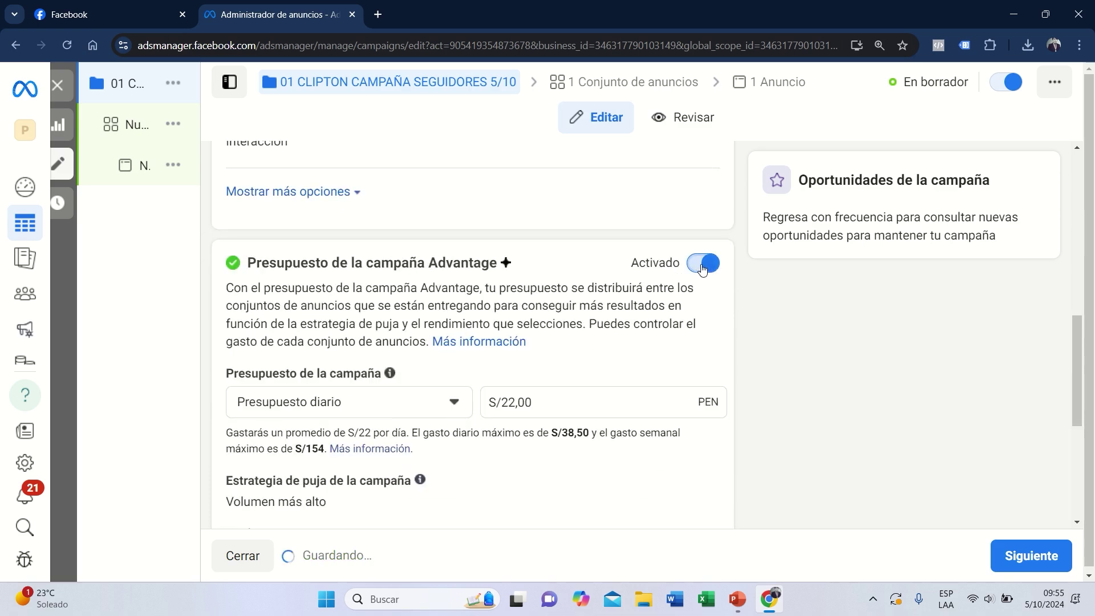
Step: Try to set the campaign's daily budget to S/2,00
triple_click(522, 402)
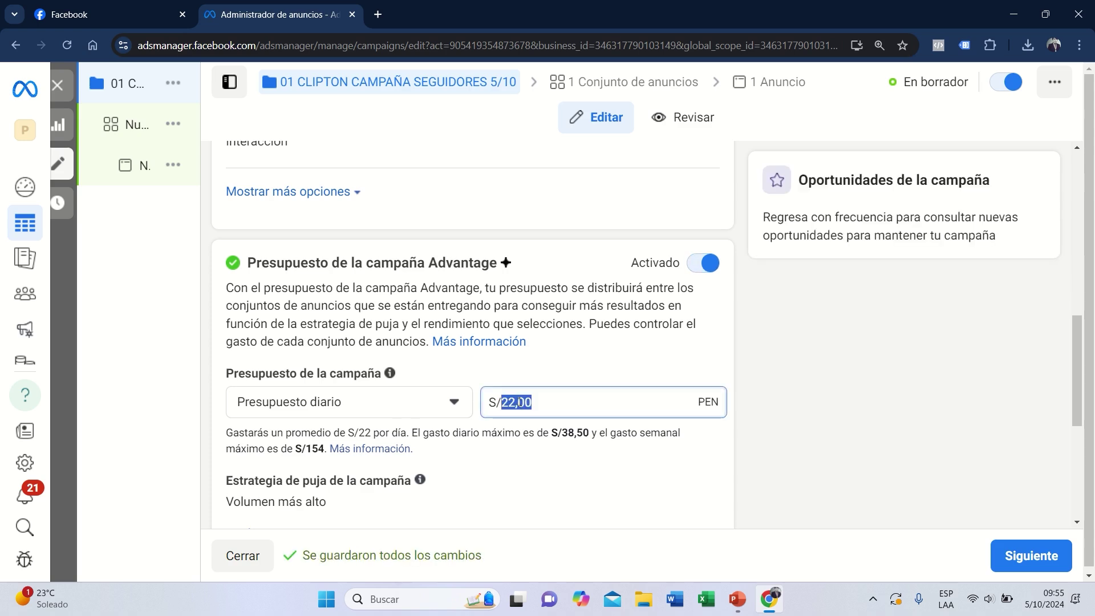
text(2)
click(575, 358)
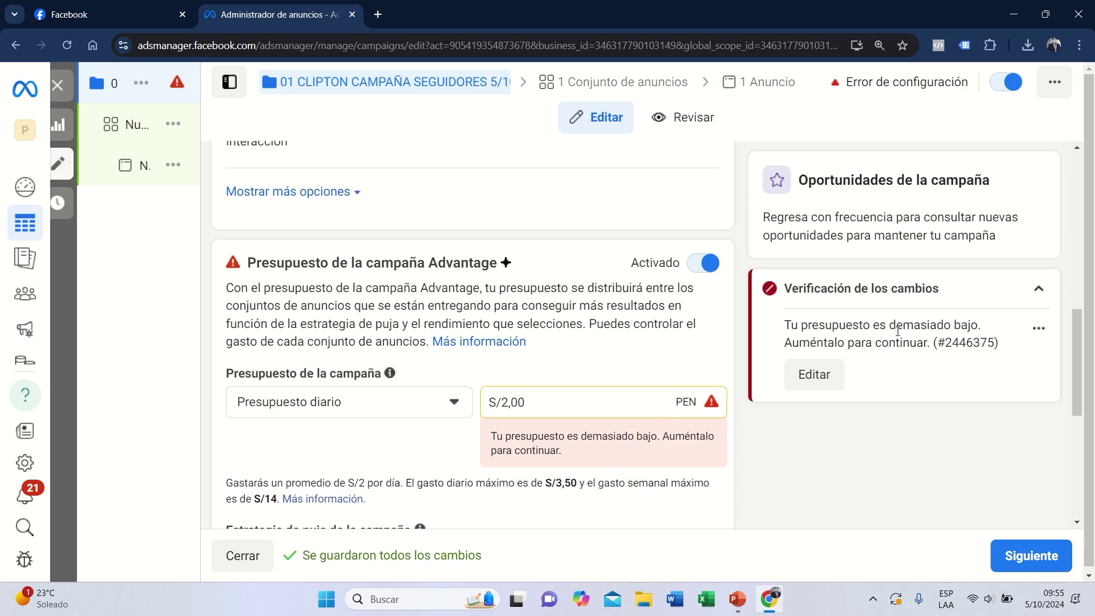
Step: Set the campaign's daily budget to S/3,90 and dismiss the budget recommendation
click(522, 401)
text(393,9)
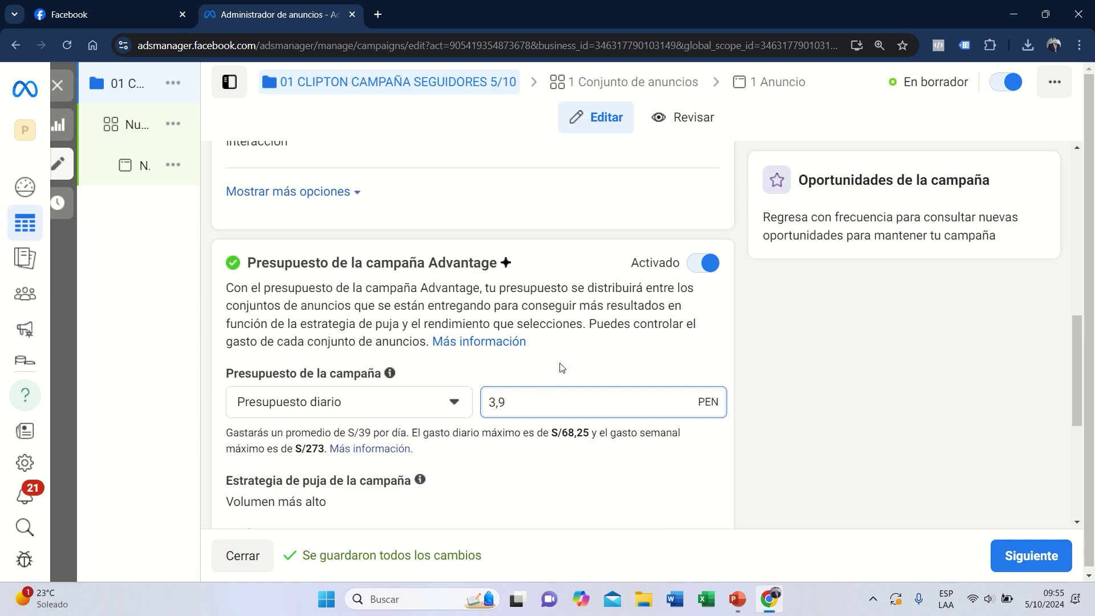
click(559, 367)
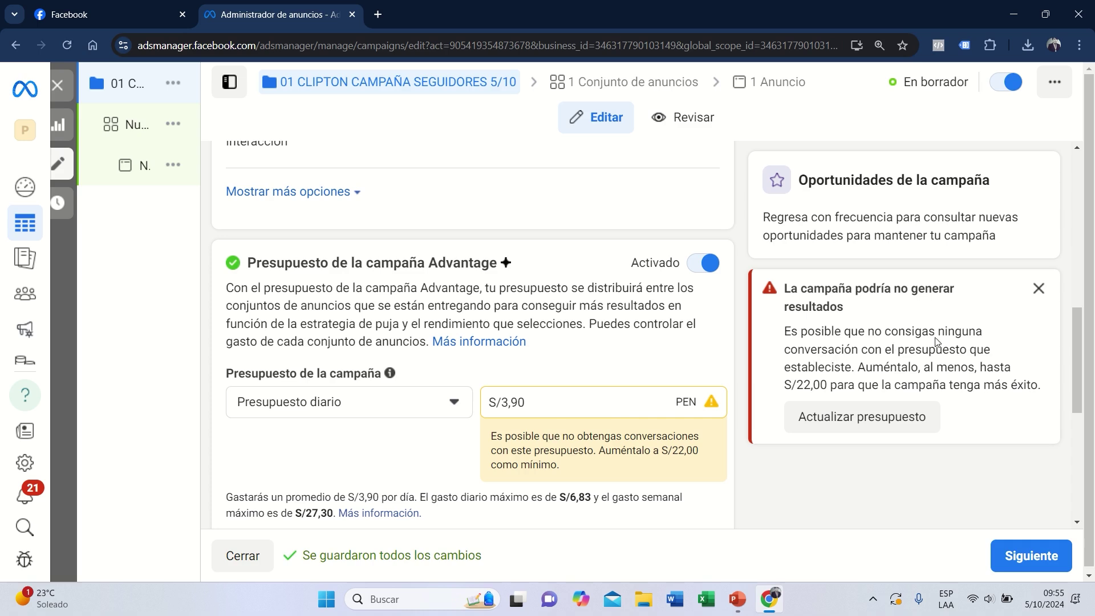
click(1039, 288)
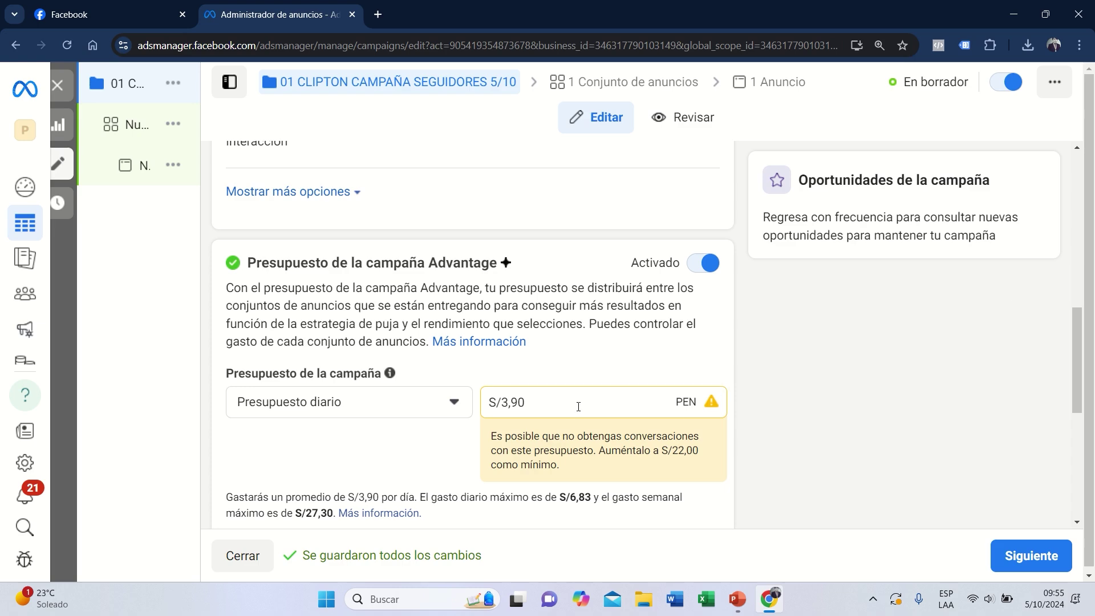
Step: Continue to the ad set and name it with 01, the advertiser's first name and CAMPAÑA SEGUIDORES CONJUNTO
scroll(578, 407, down, 6)
scroll(578, 406, down, 1)
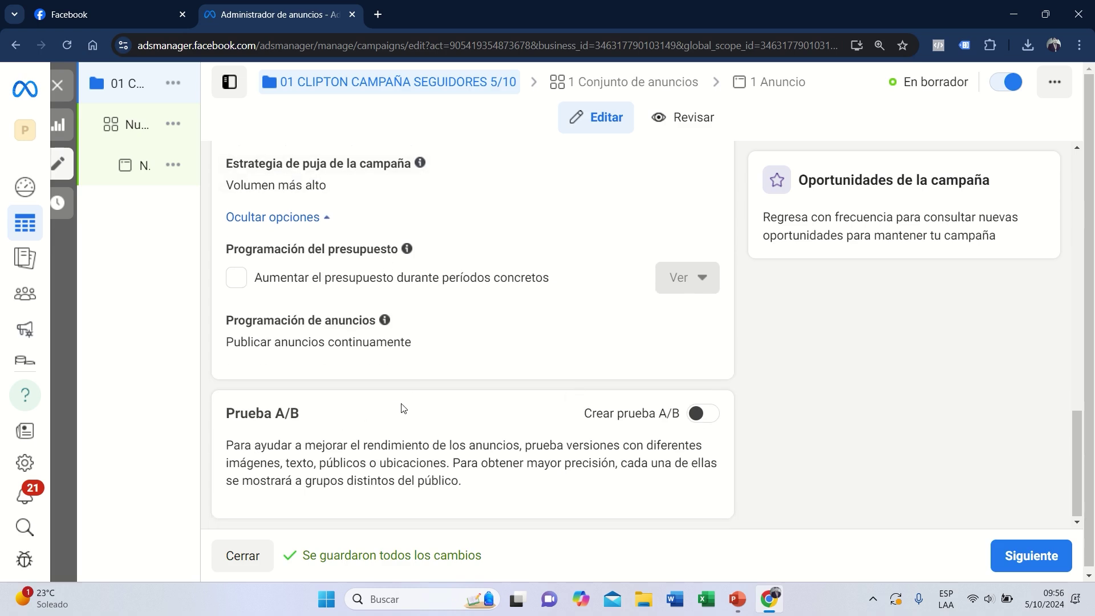
click(1014, 554)
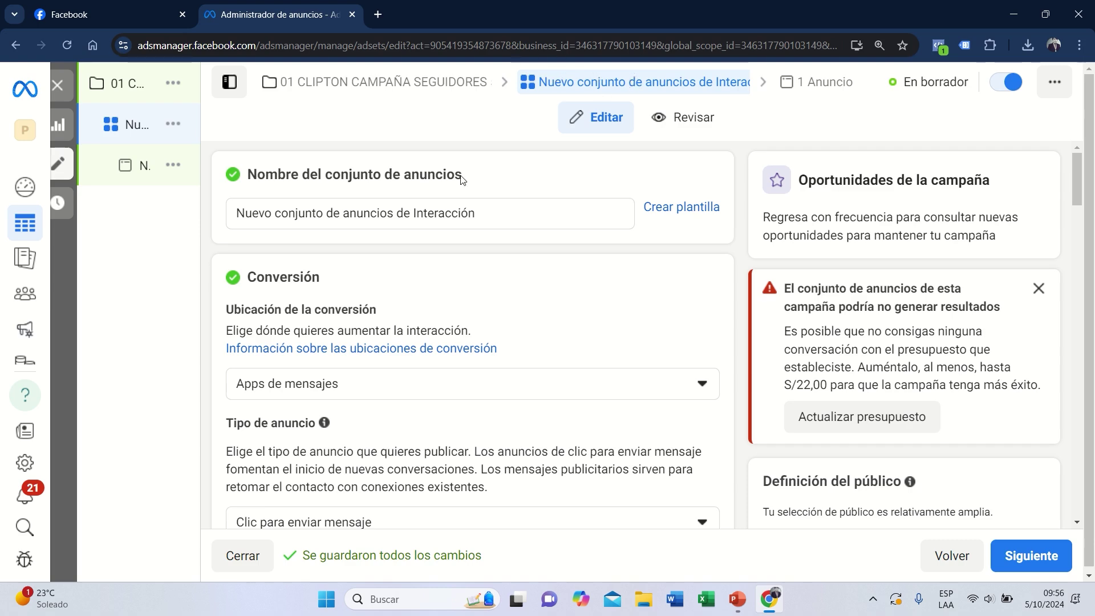
triple_click(442, 215)
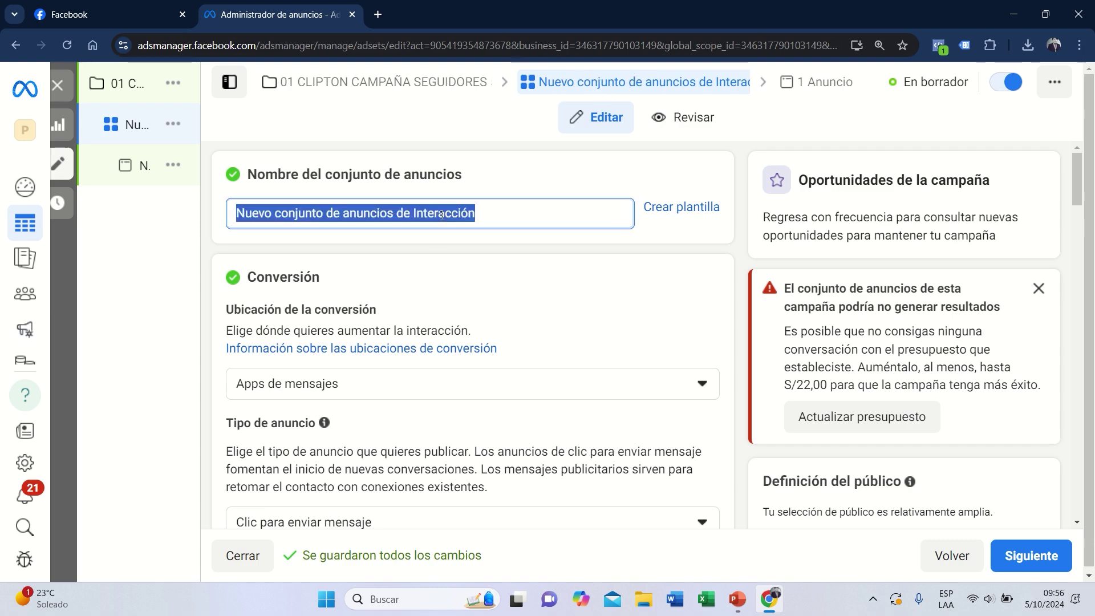
text(01 cli)
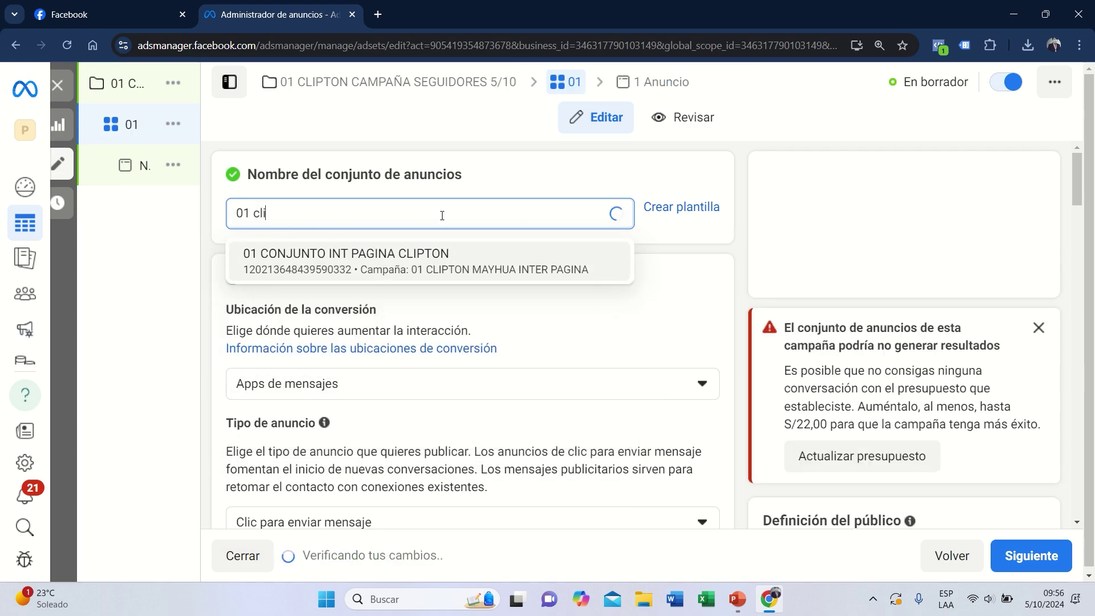
key(BackSpace)
key(BackSpace)
text(LIPTON CAMPAÑA SEGUID)
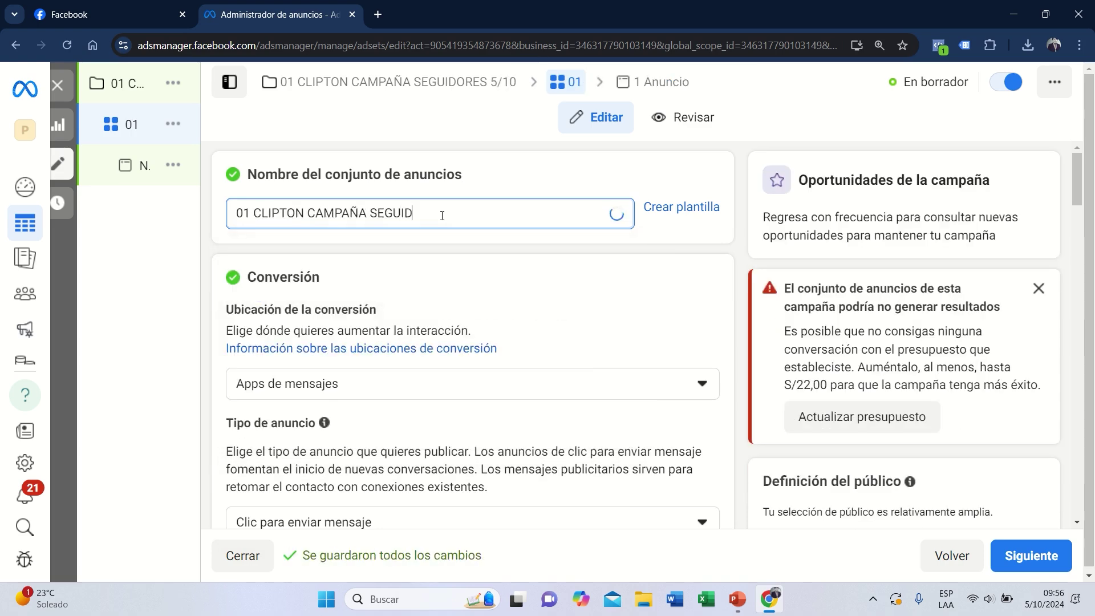
text(ORES CONJUNTO)
Step: Set the ad set's conversion location to Página de Facebook and choose Proyecta peru prueba as the promoted page
scroll(571, 279, down, 1)
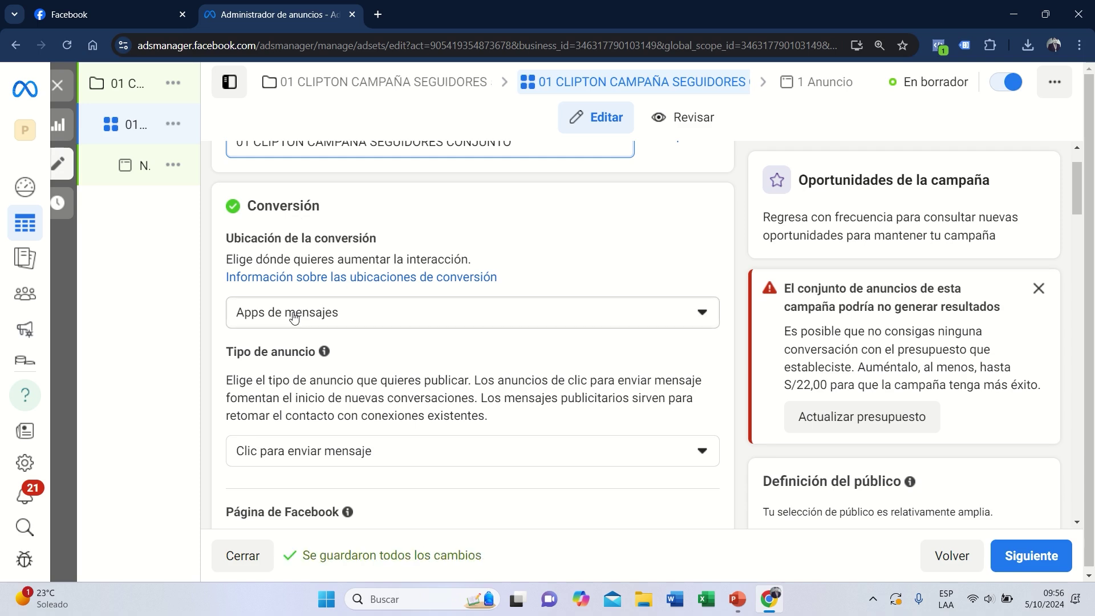
click(703, 314)
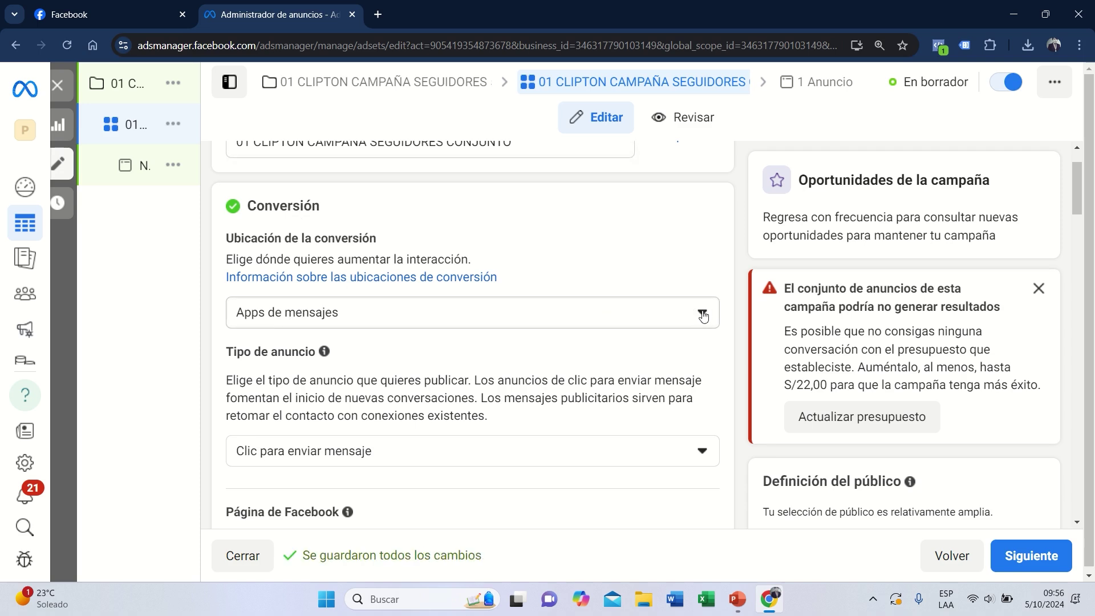
scroll(655, 340, down, 3)
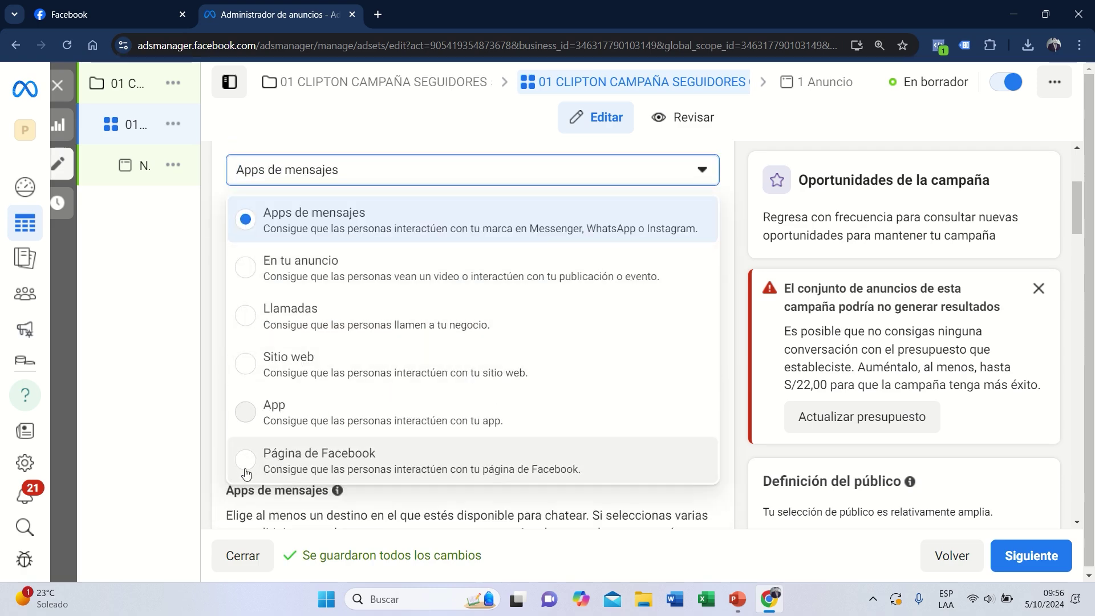
click(240, 469)
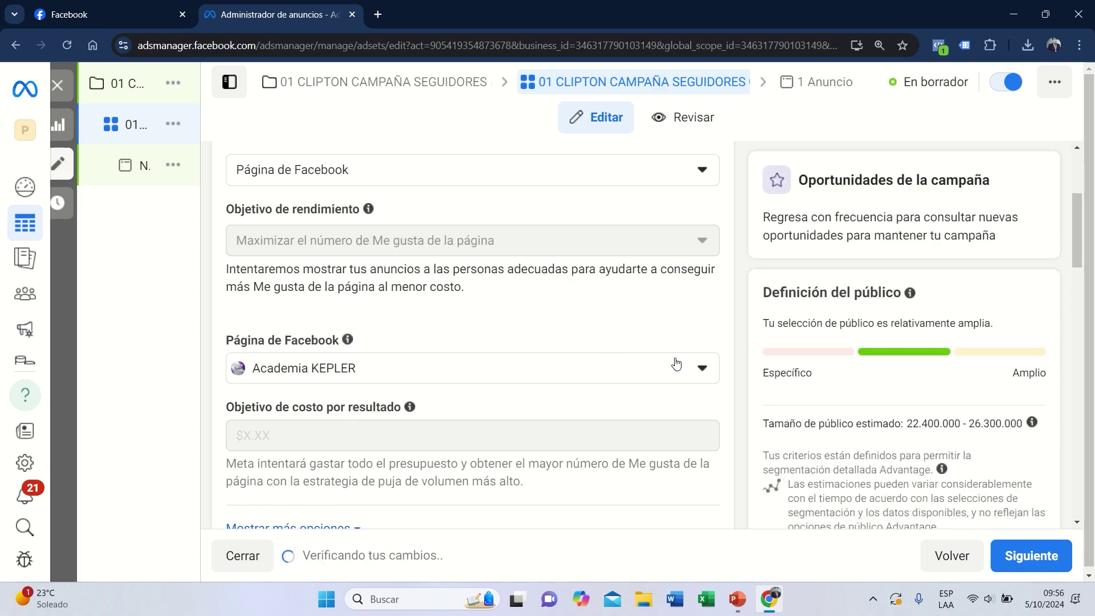
click(697, 368)
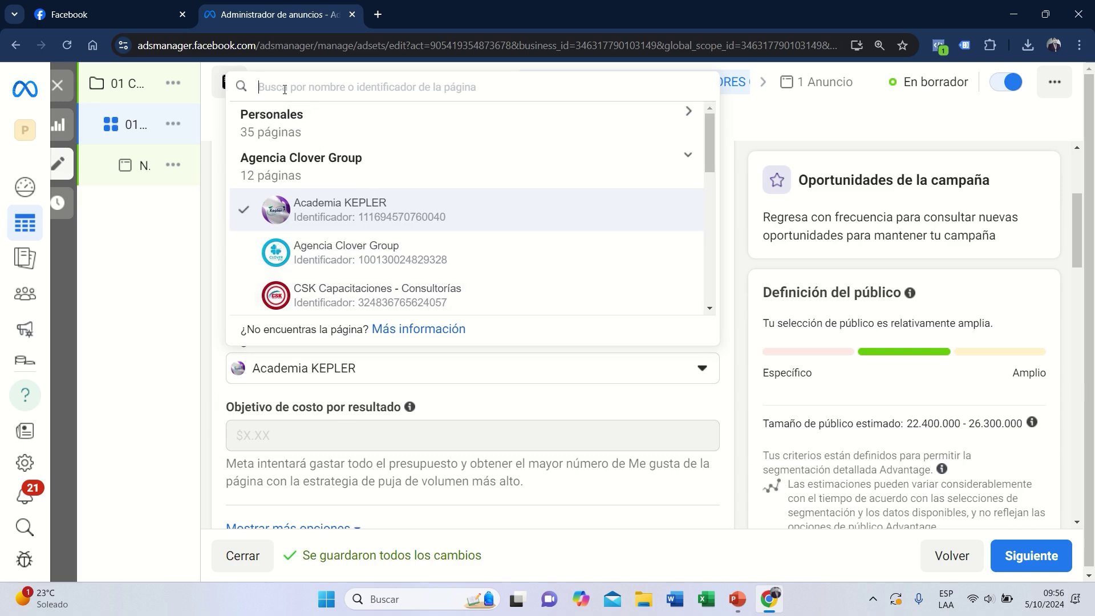
text(PROYE)
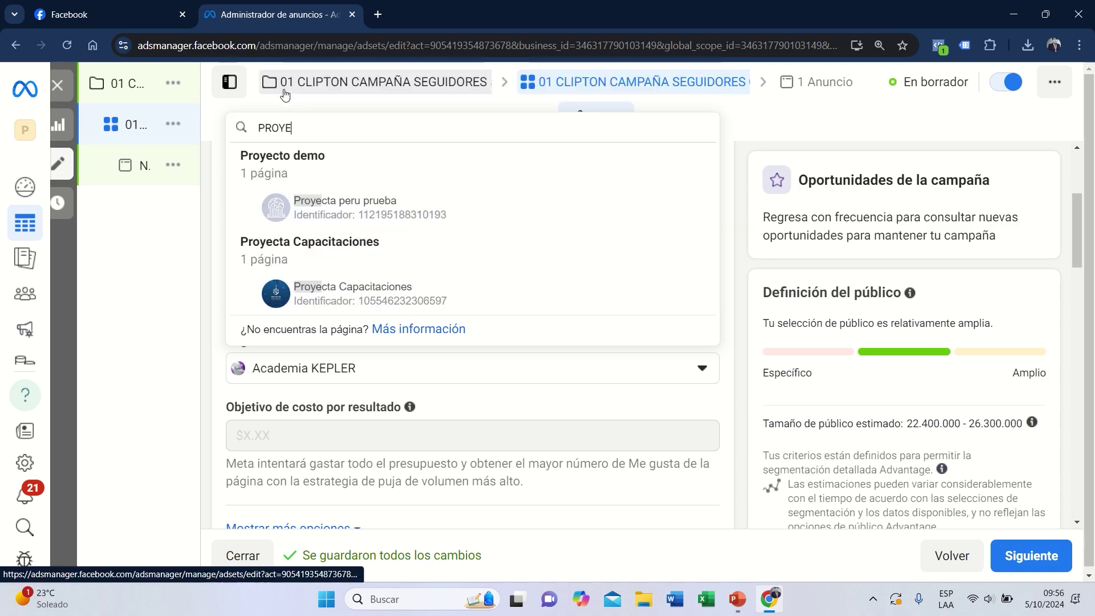
click(339, 208)
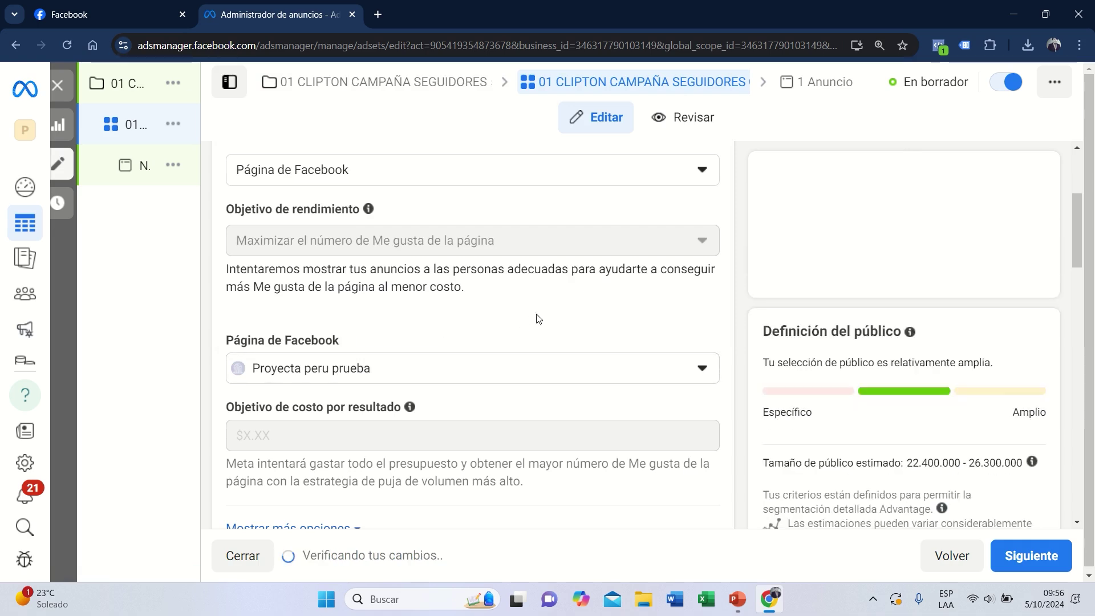
Step: Schedule the ad set to start on 6 de octubre de 2024 at 12:00
scroll(539, 317, down, 3)
scroll(556, 313, down, 3)
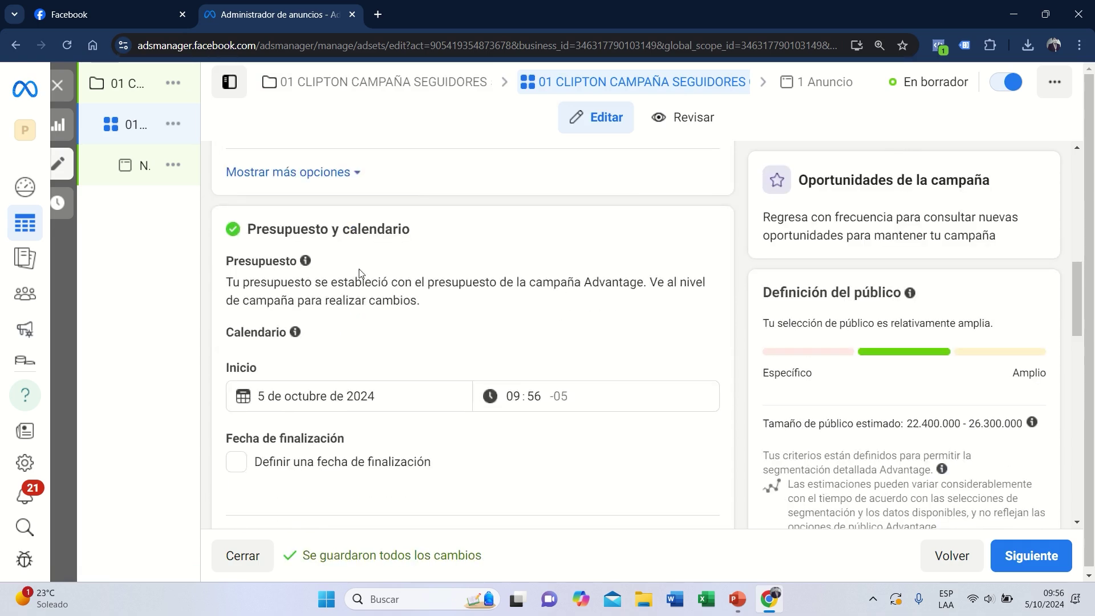
scroll(380, 235, down, 3)
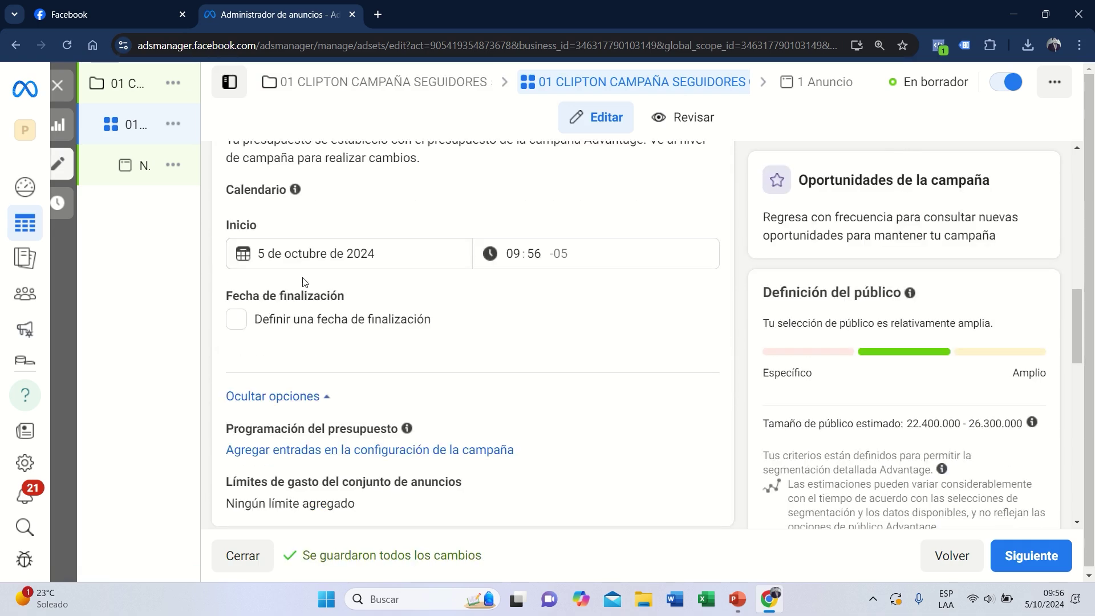
click(261, 255)
click(424, 346)
click(513, 254)
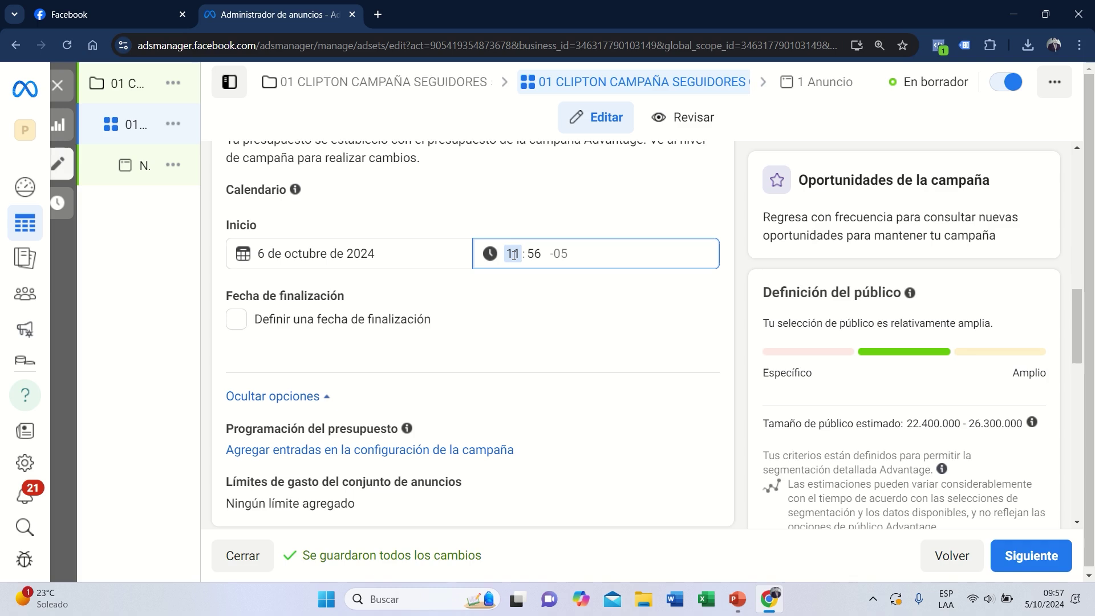
click(537, 254)
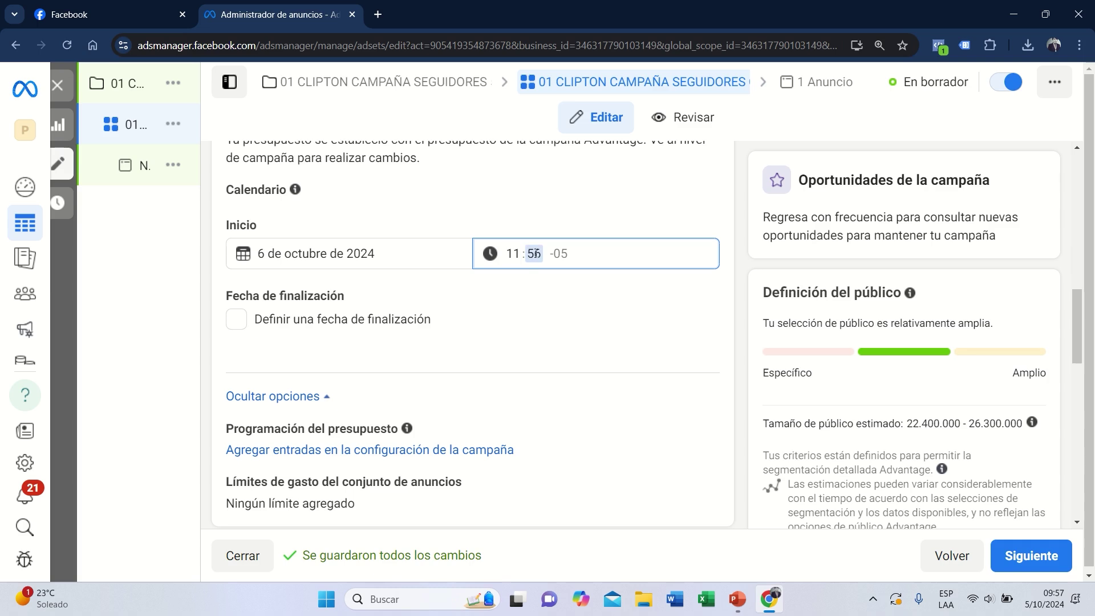
key(Up)
key(Down)
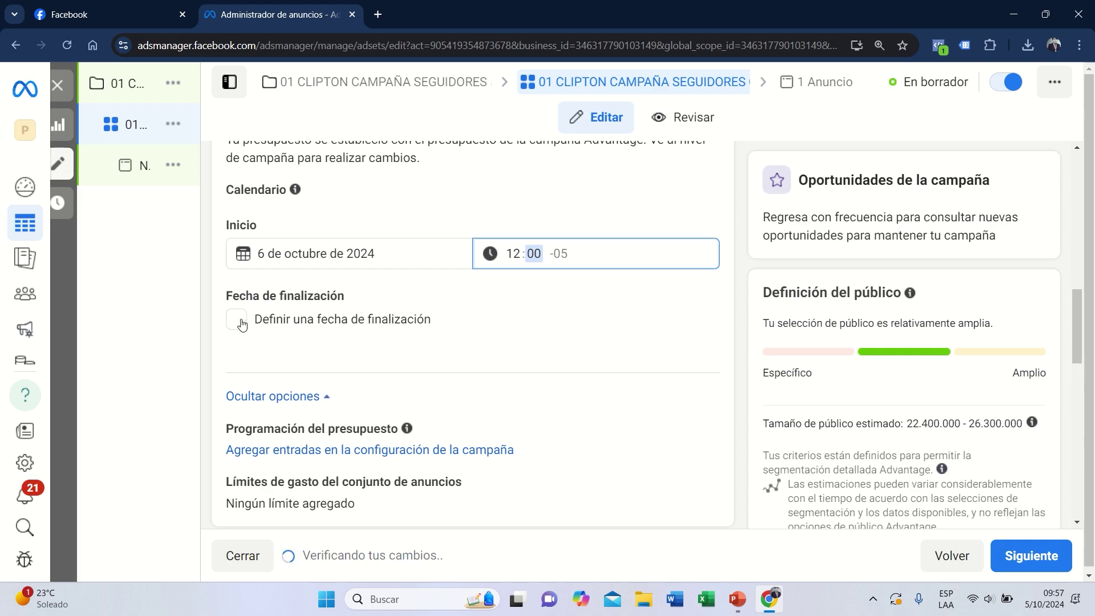
Step: Switch the ad set from the Advantage+ audience to the original audience options
scroll(406, 321, down, 3)
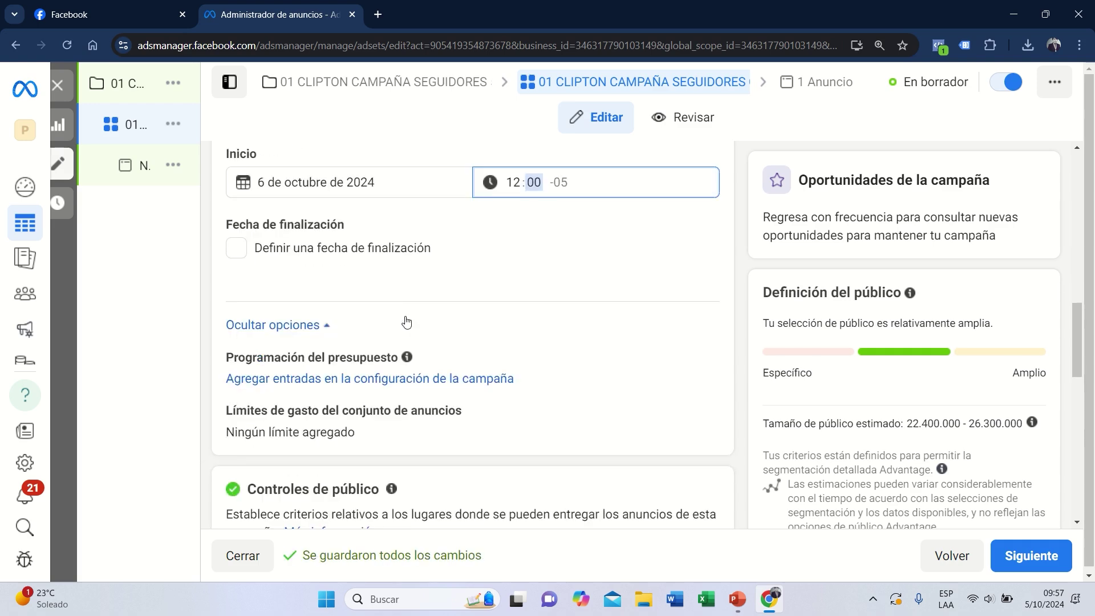
scroll(407, 321, down, 2)
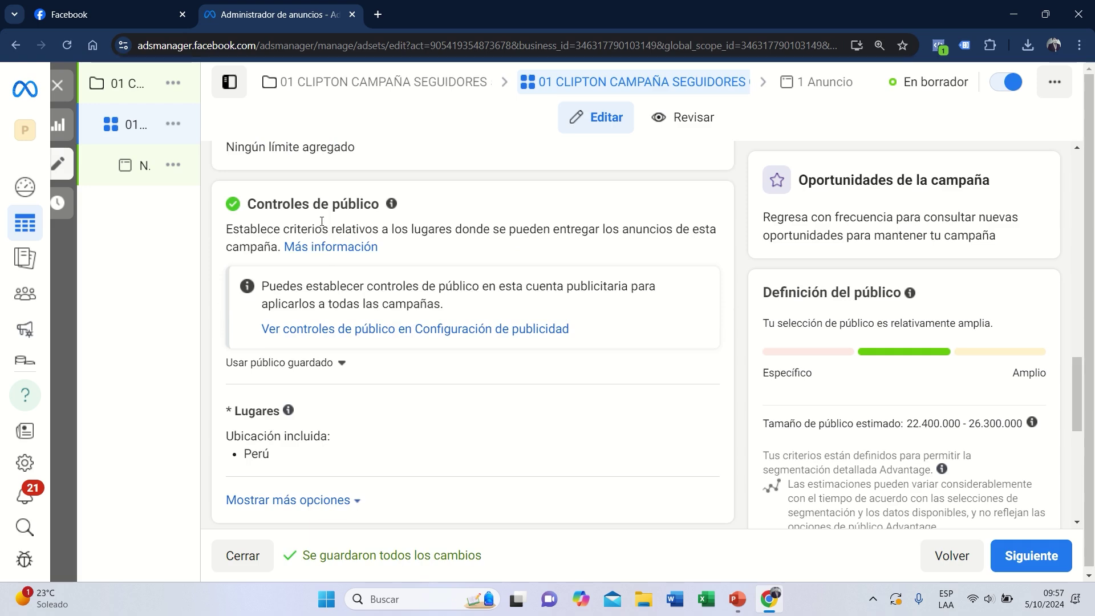
scroll(340, 234, down, 5)
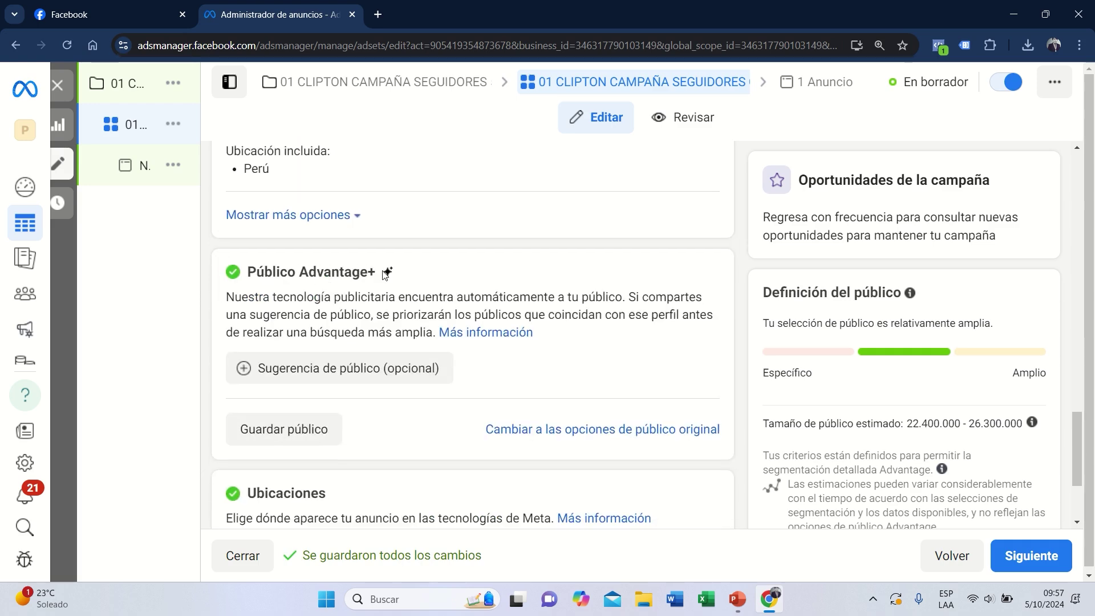
mouse_move(385, 275)
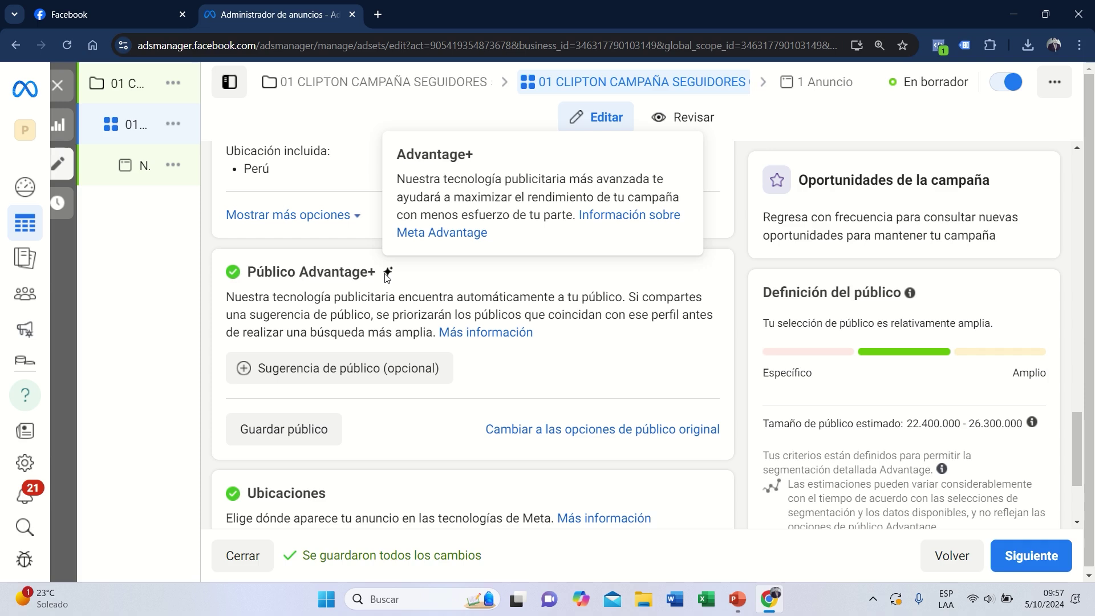
click(597, 432)
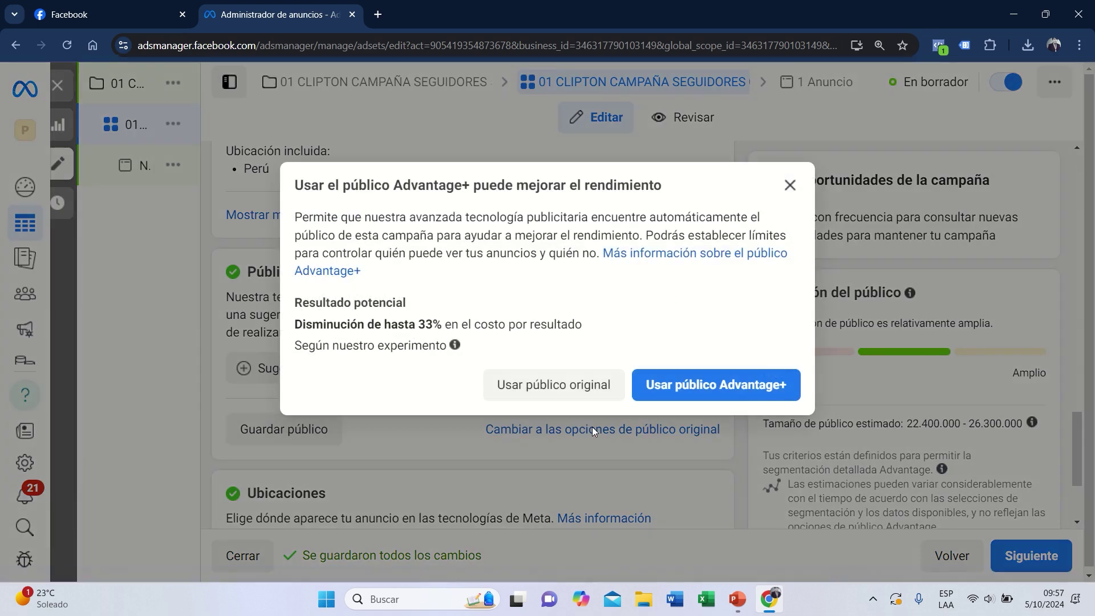
click(532, 387)
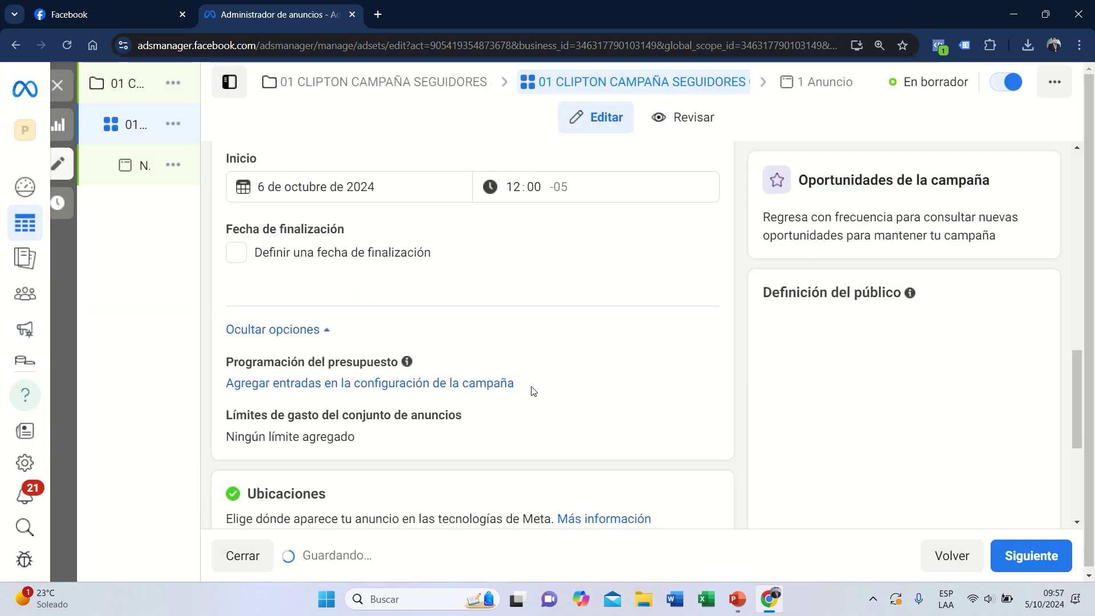
Step: Edit the audience's locations and replace Perú with the state/province Arequipa Region
scroll(531, 391, down, 10)
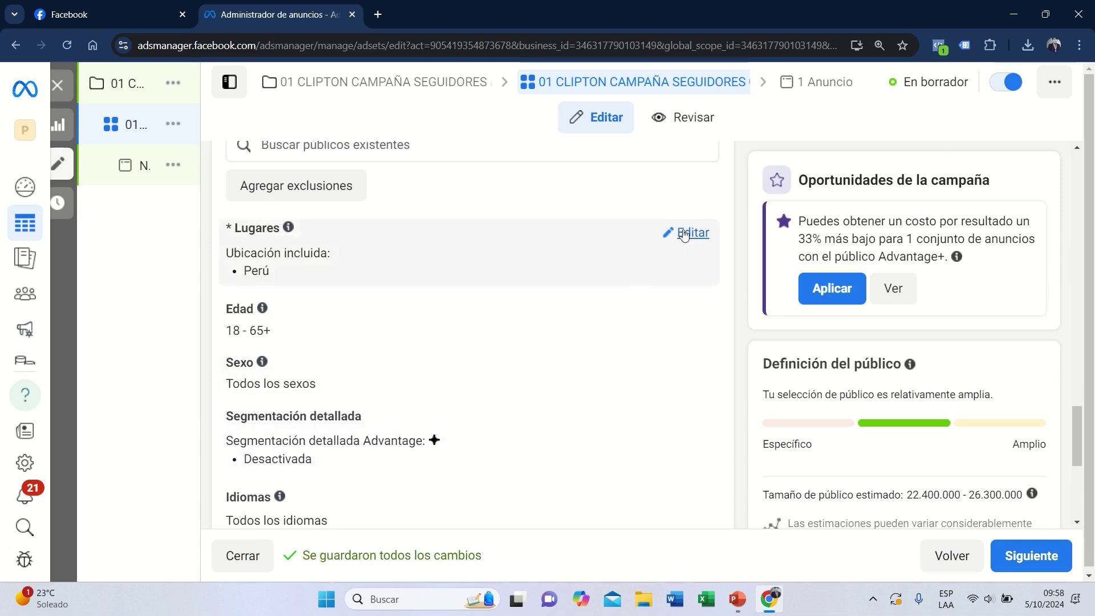
click(684, 236)
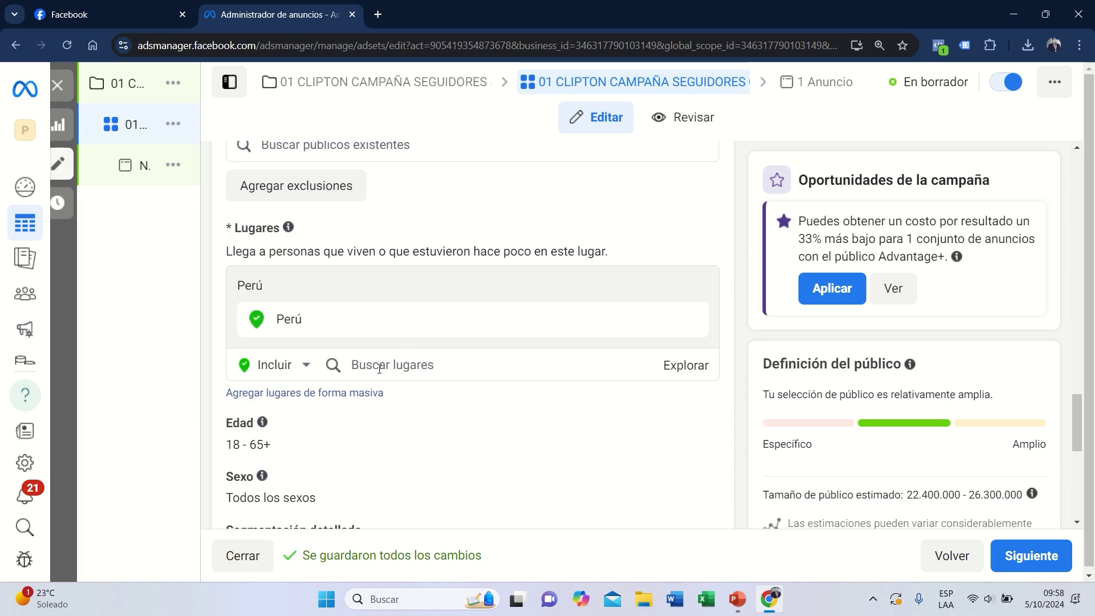
click(379, 367)
text(AREQUIPA)
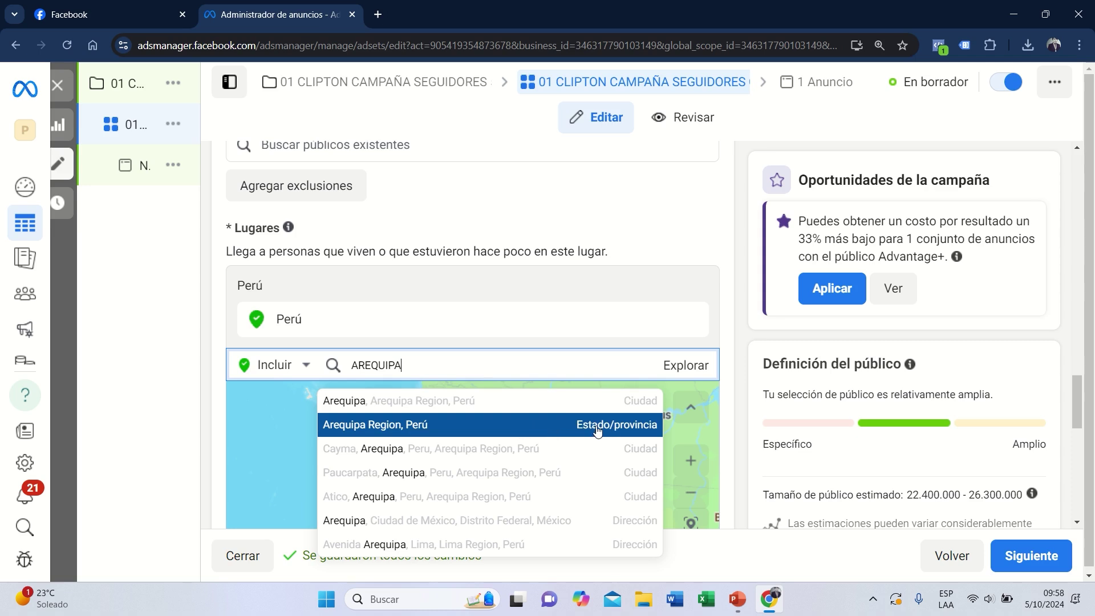
click(597, 431)
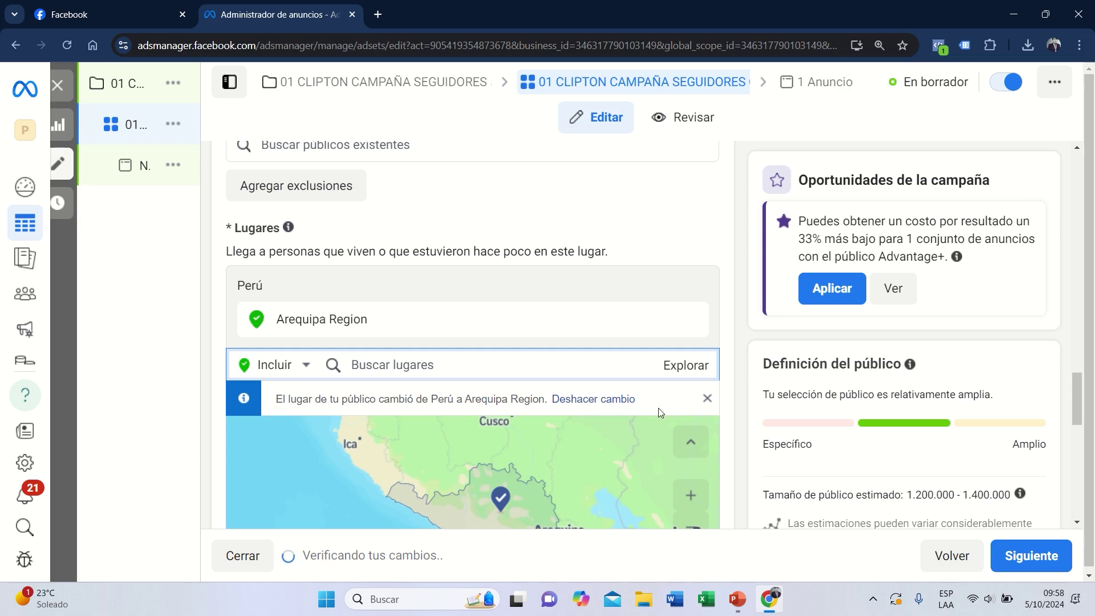
Step: Pin a marker on the location map in the Moquegua region and set its radius to 80 km
scroll(736, 394, down, 2)
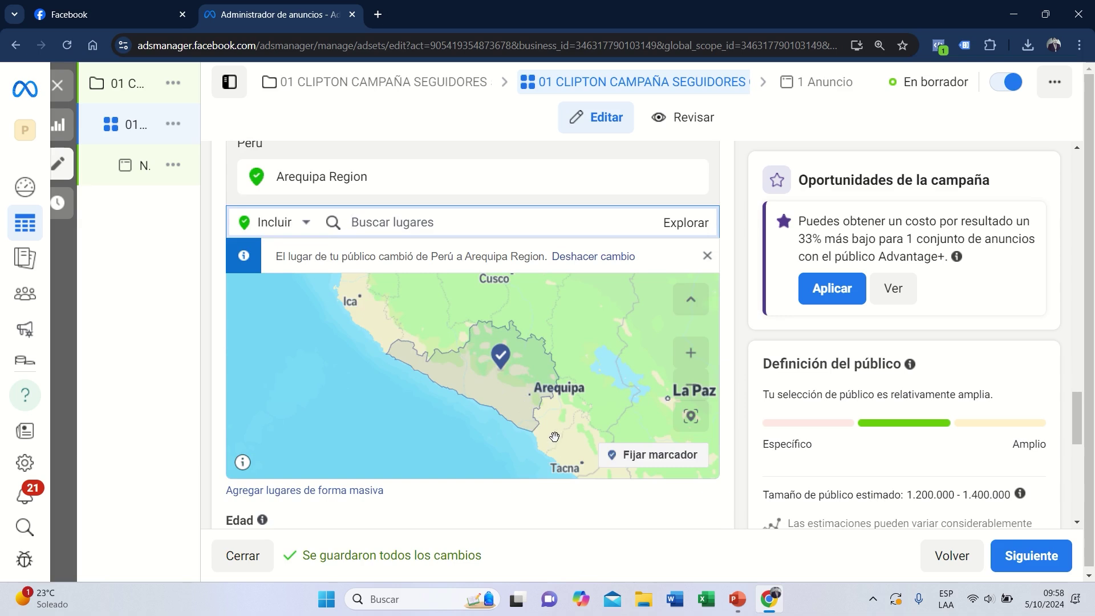
scroll(554, 437, up, 3)
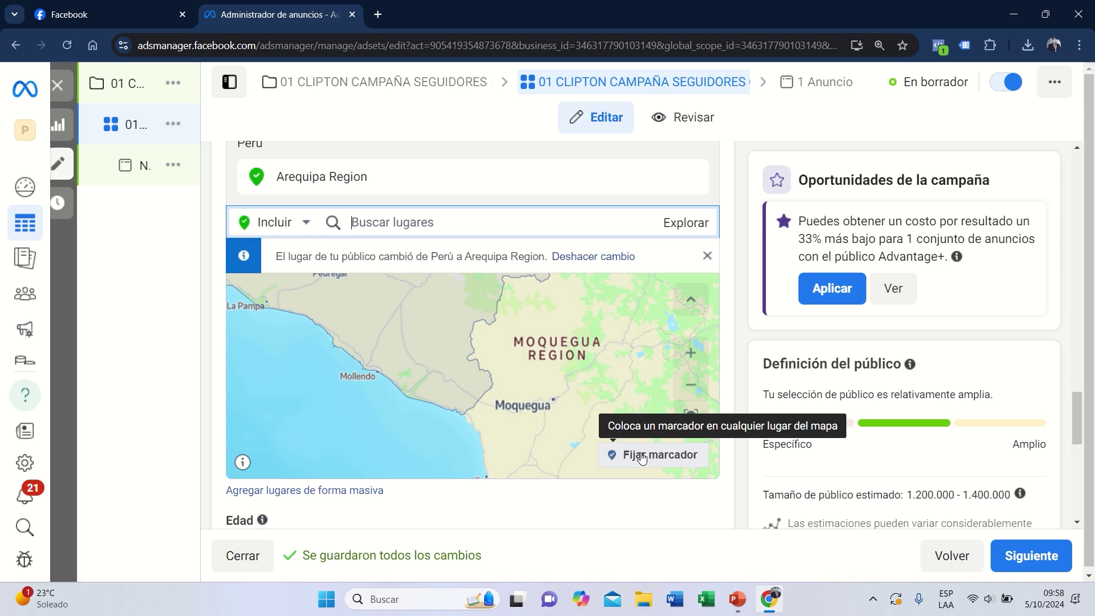
click(642, 456)
click(550, 350)
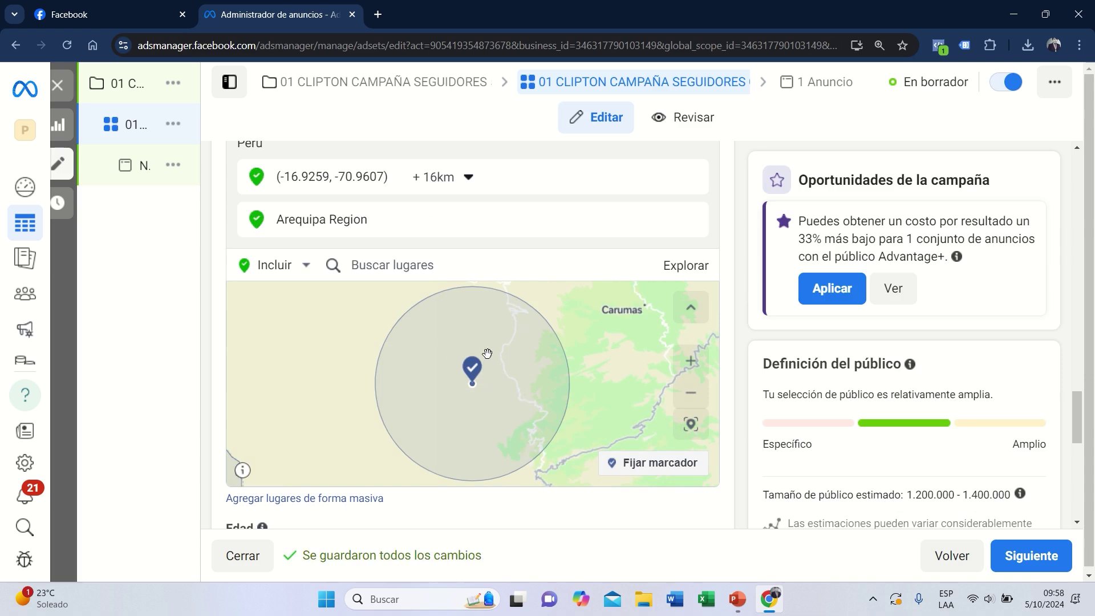
click(467, 182)
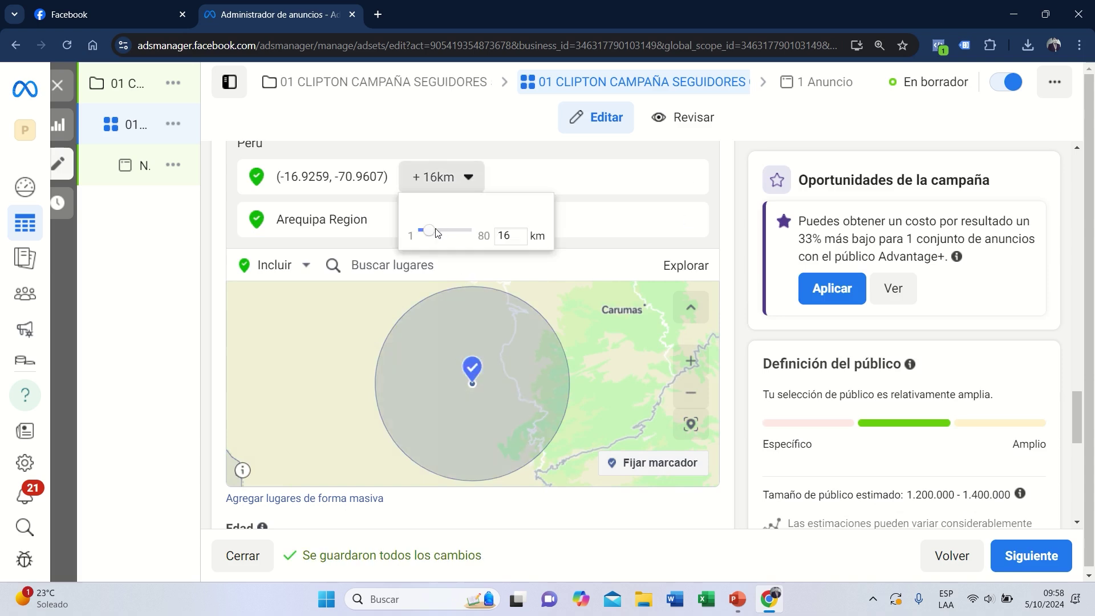
drag(437, 232, 414, 231)
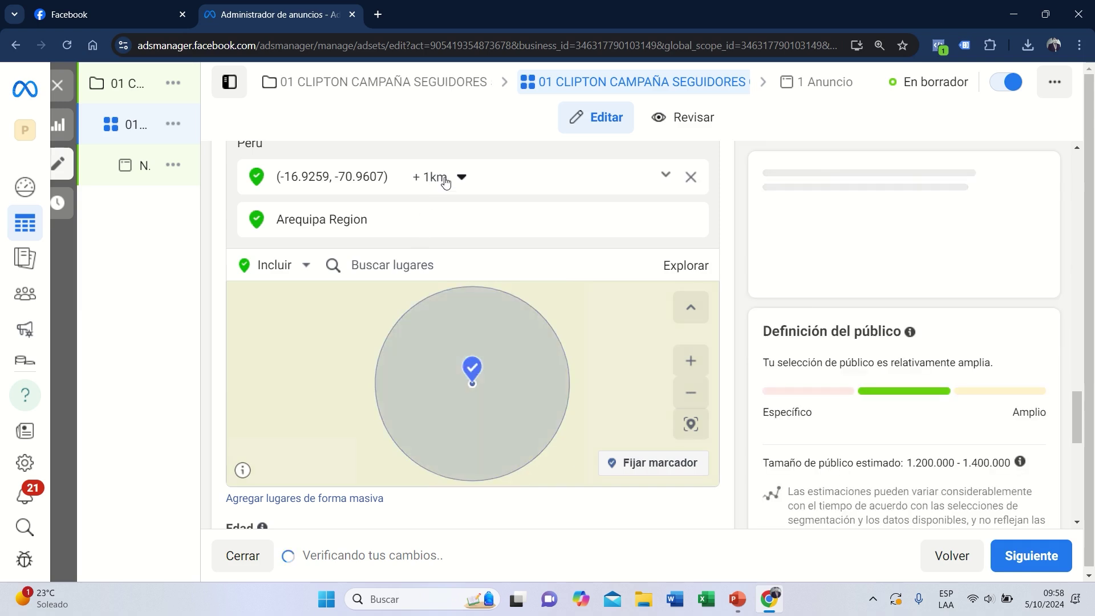
click(451, 181)
drag(423, 234, 468, 234)
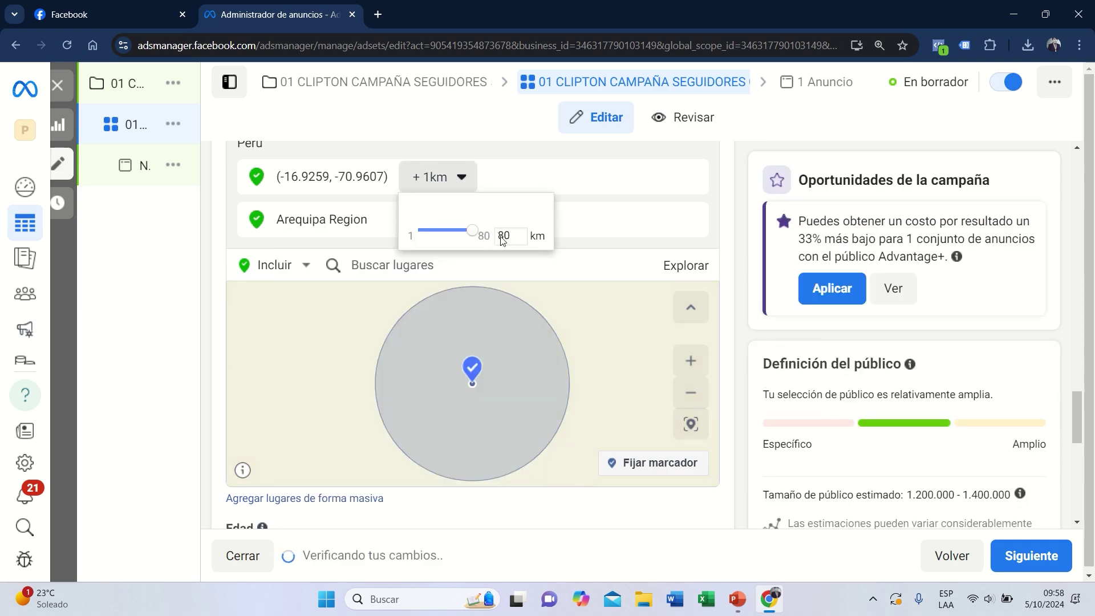
scroll(566, 351, down, 2)
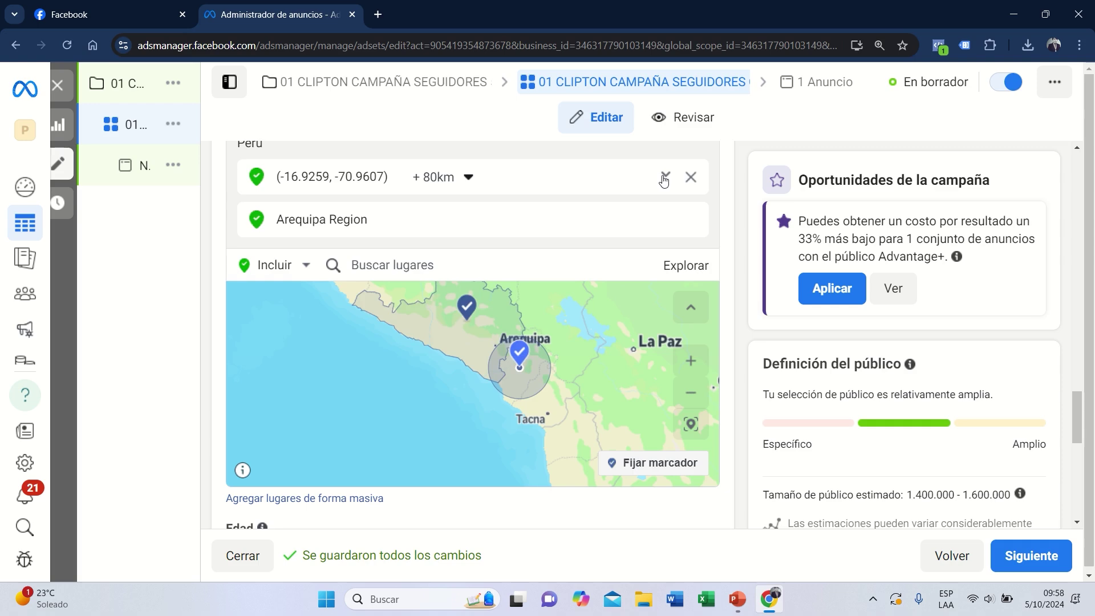
Step: Change the pinned 80 km area to an excluded location and remove it from the locations
click(664, 178)
click(593, 197)
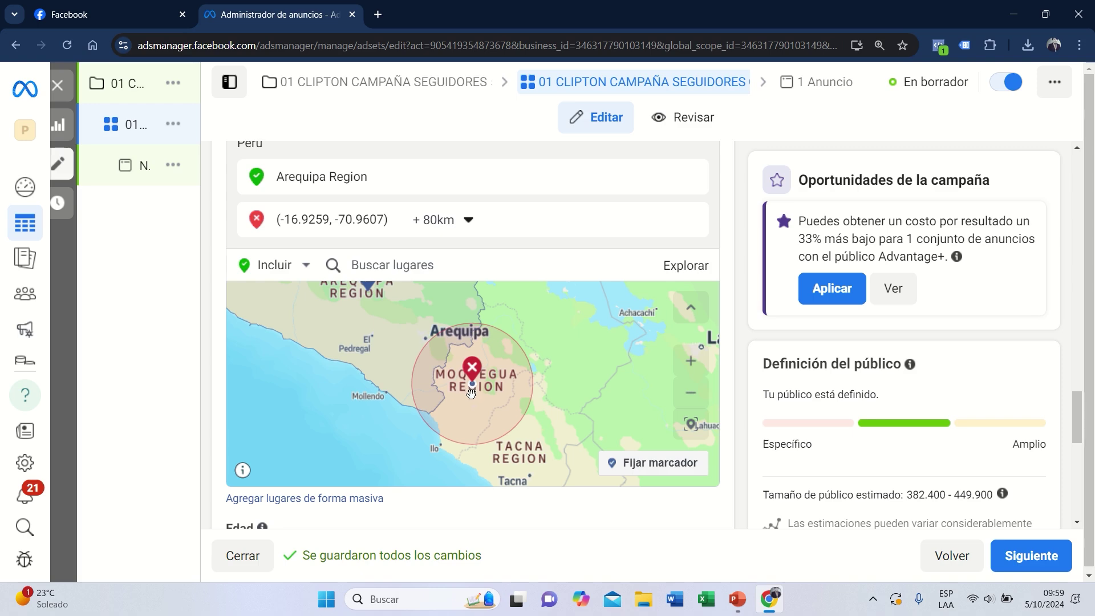
mouse_move(652, 223)
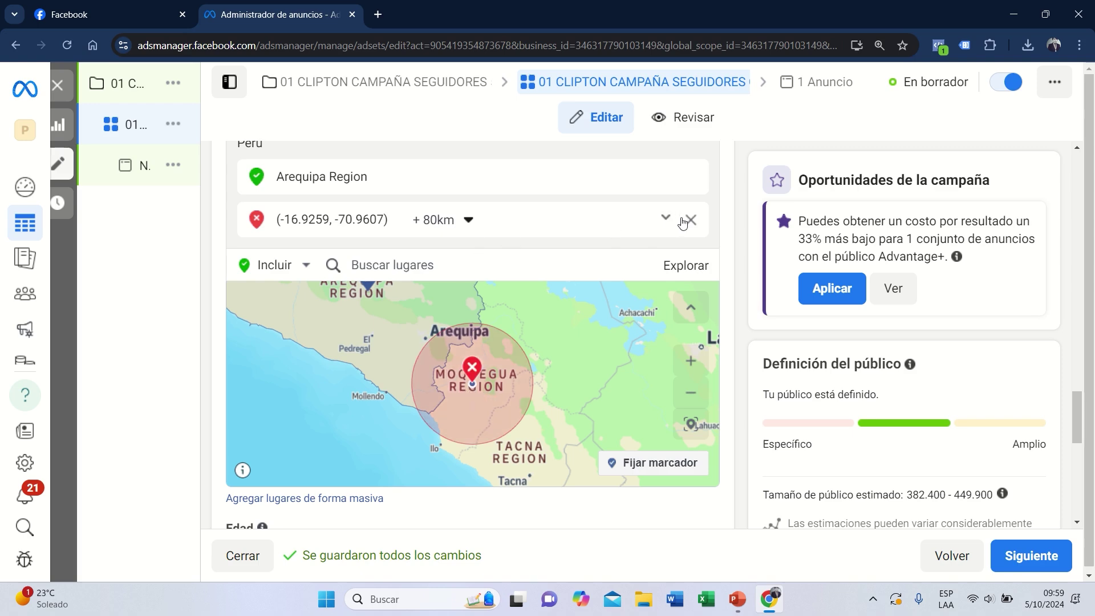
click(690, 220)
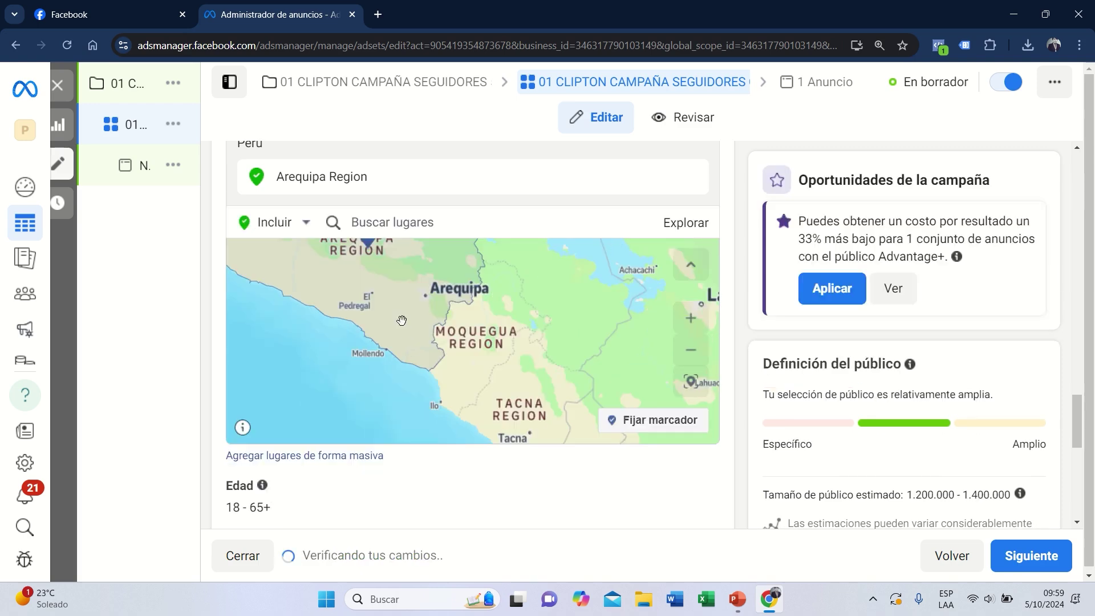
Step: Set the audience's age range from 20 to 55
scroll(726, 298, down, 5)
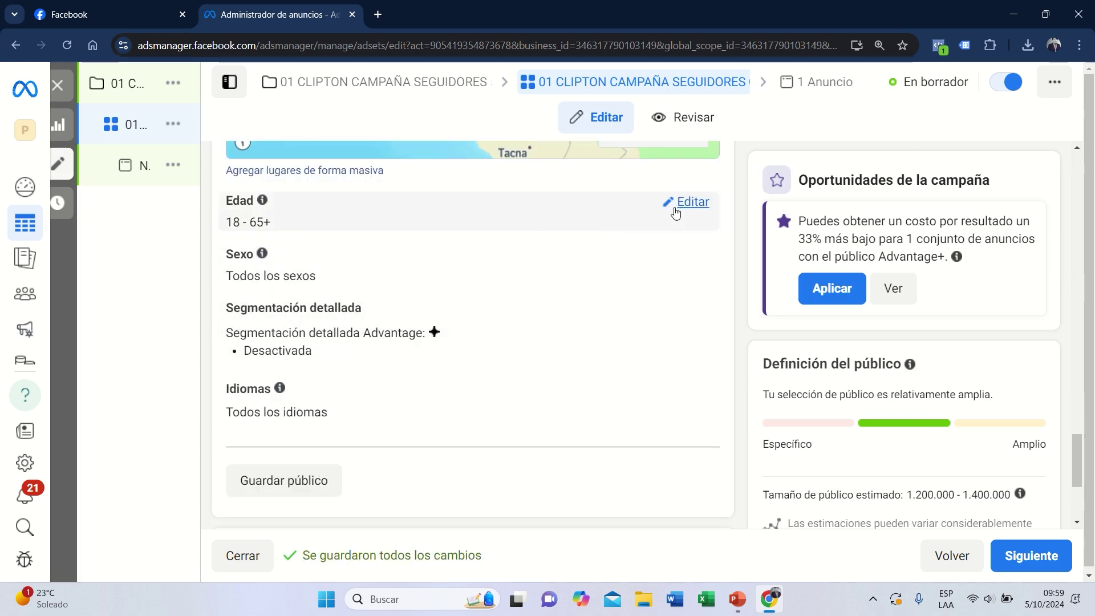
click(676, 213)
click(298, 239)
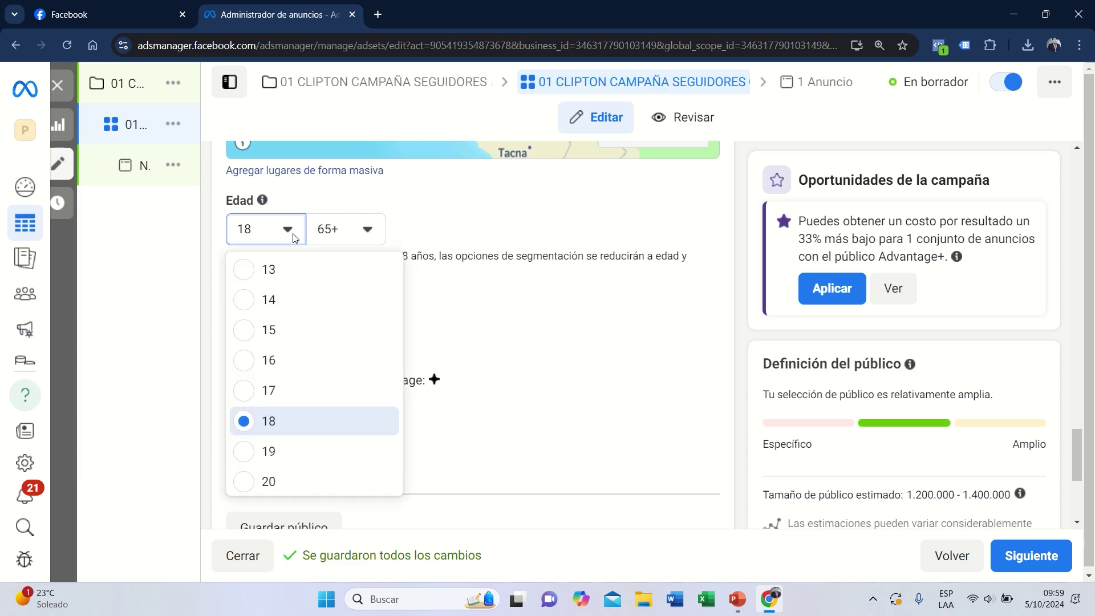
click(268, 481)
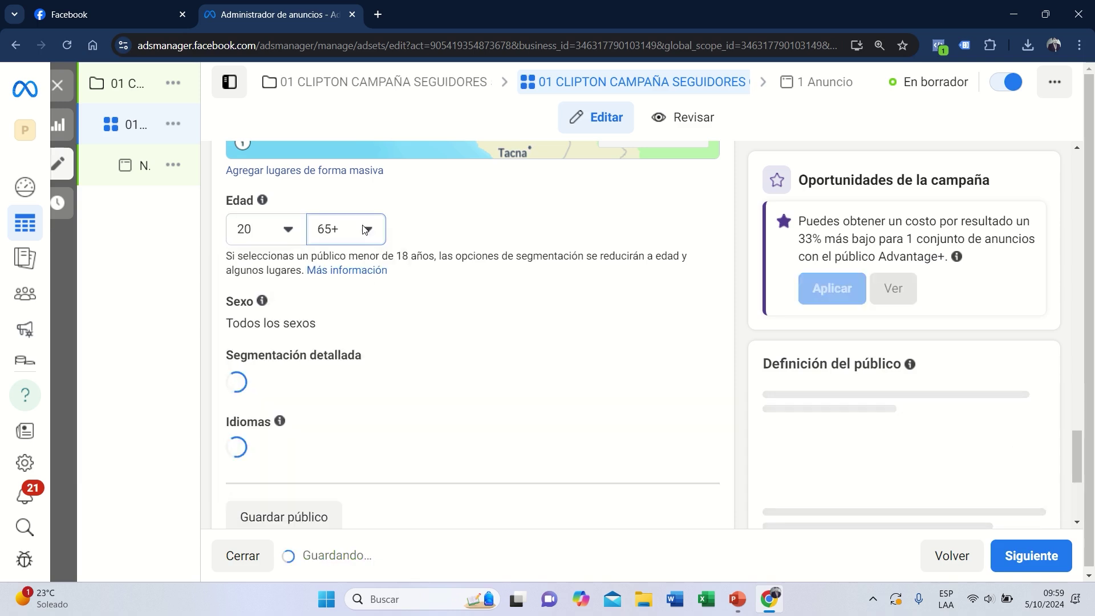
click(345, 229)
scroll(346, 376, up, 3)
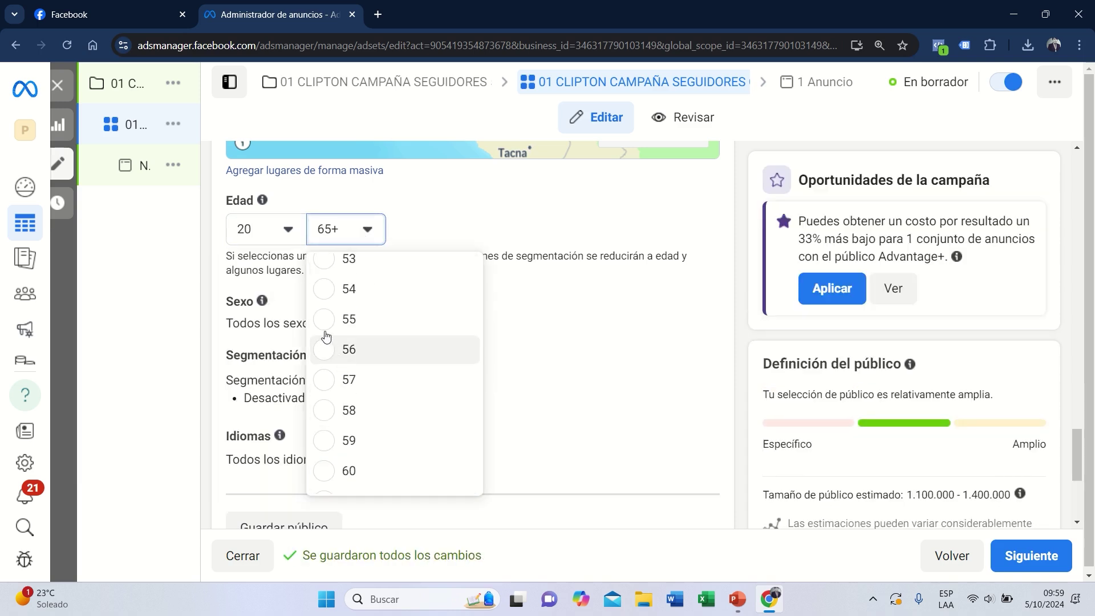
click(327, 319)
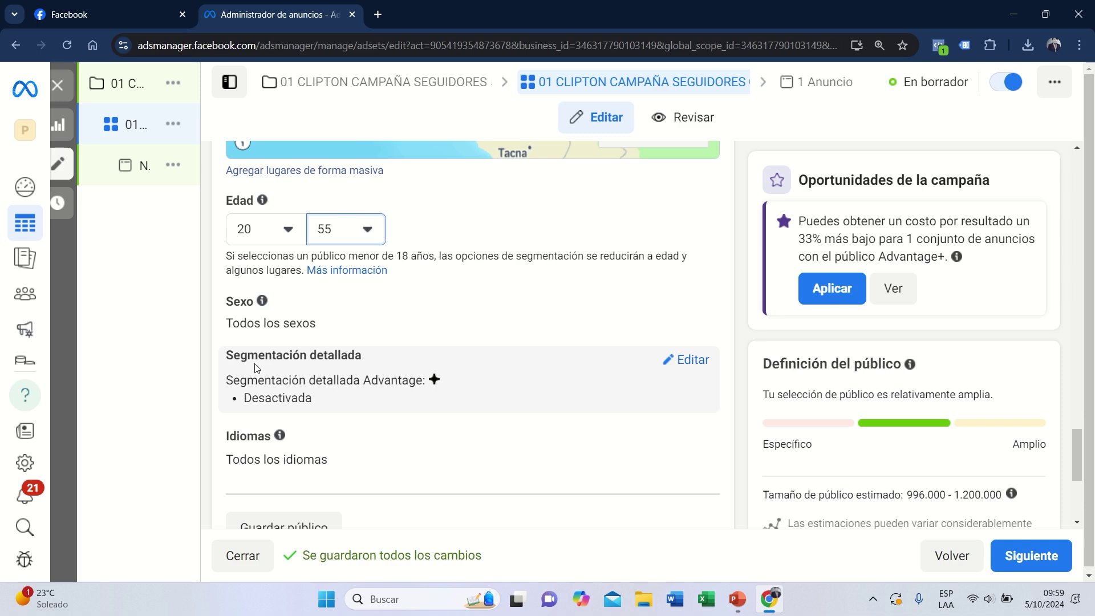
Step: Edit the detailed targeting, search for EDUCACIÓN and include the employer Secretaría de Educación Pública
click(672, 363)
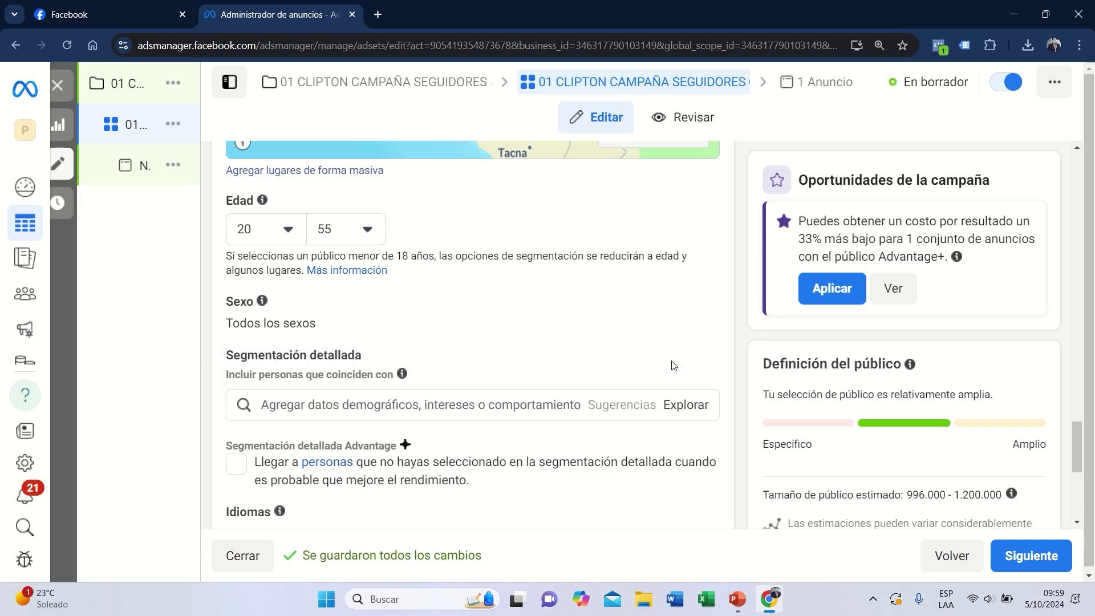
scroll(650, 357, down, 1)
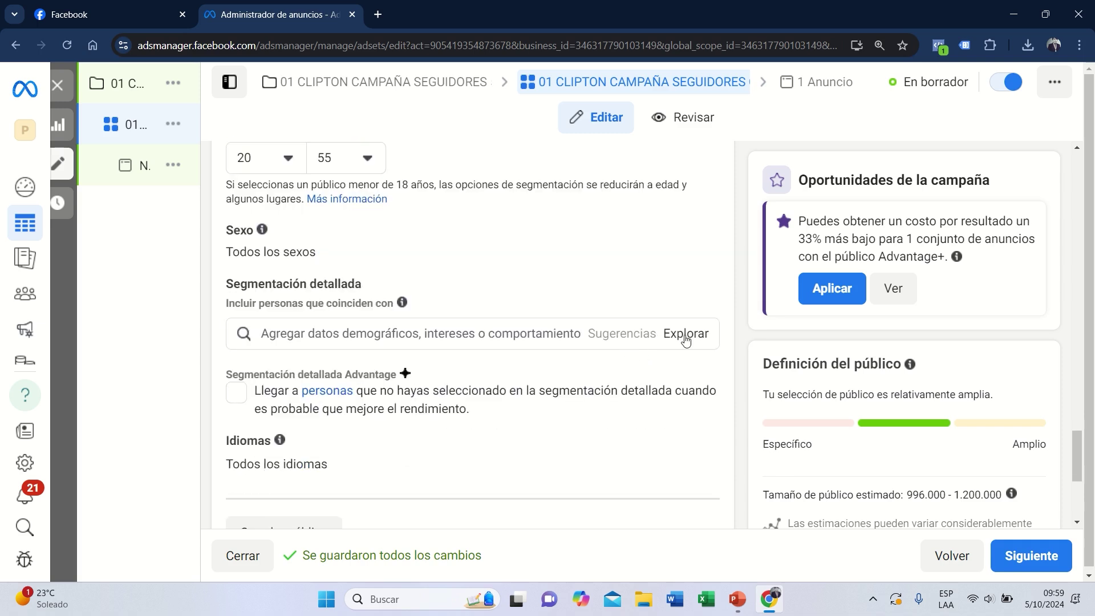
click(686, 336)
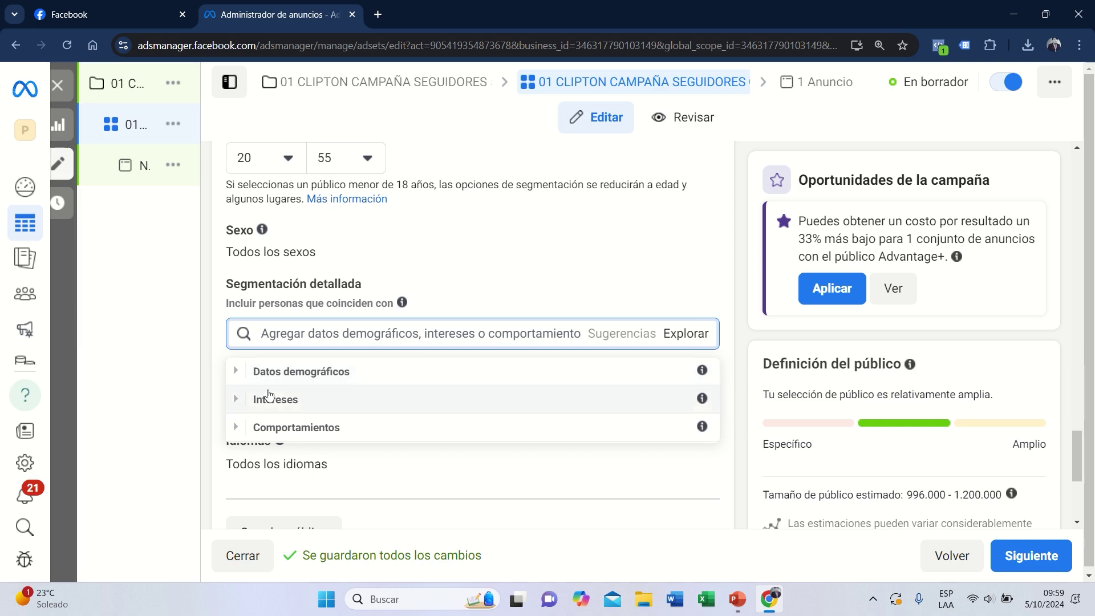
click(255, 335)
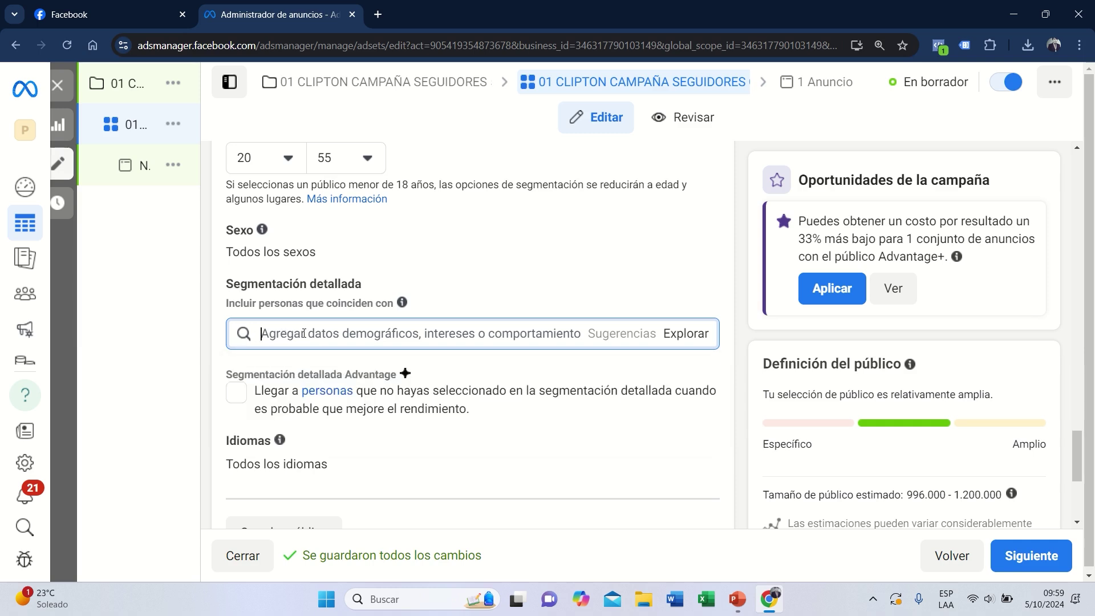
text(EDU)
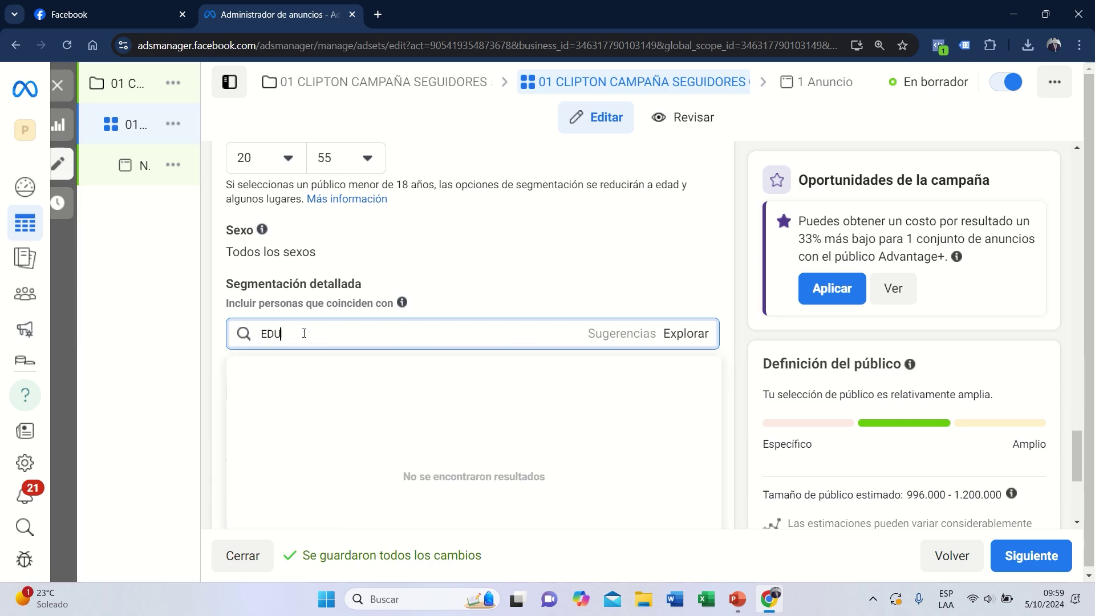
text(CACIÓN)
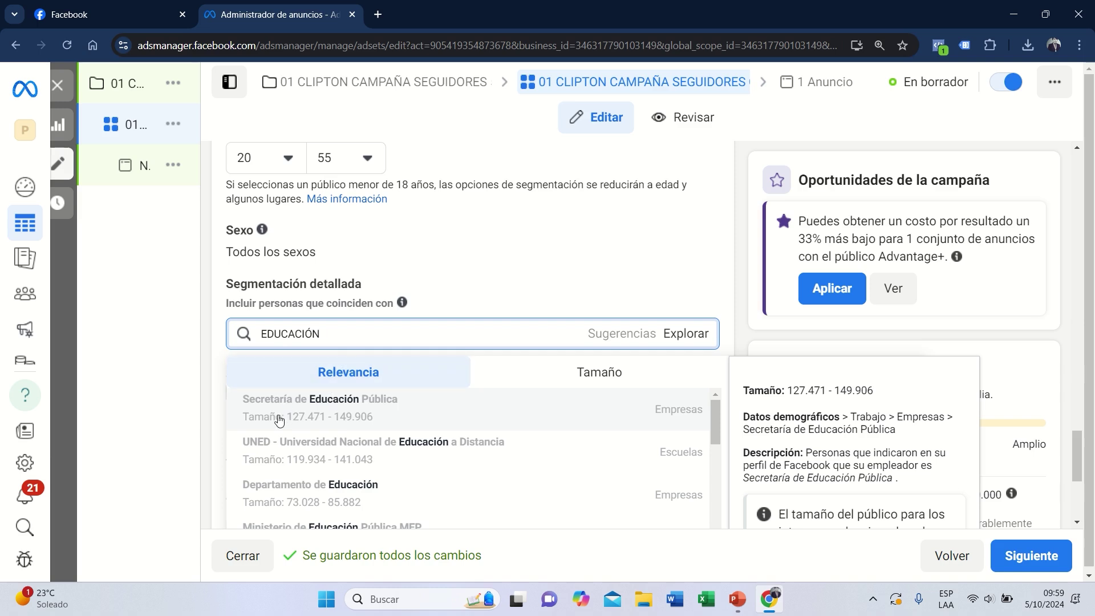
click(306, 406)
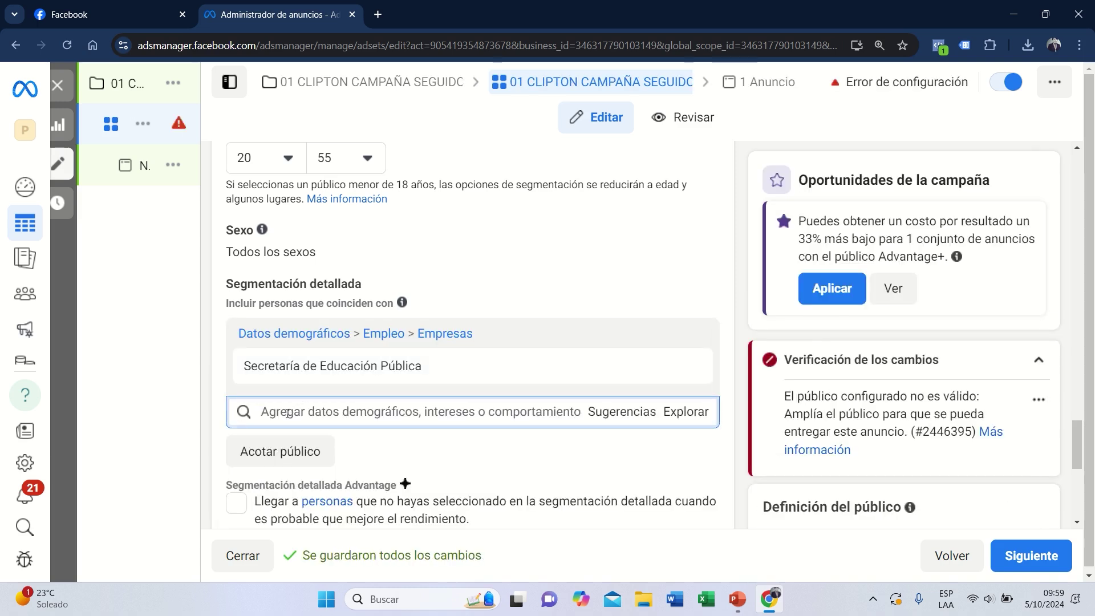
Step: Add the interests Capacitación docente (capacitación vocacional) and Cursos to the detailed targeting
text(CAPACITACIÓN)
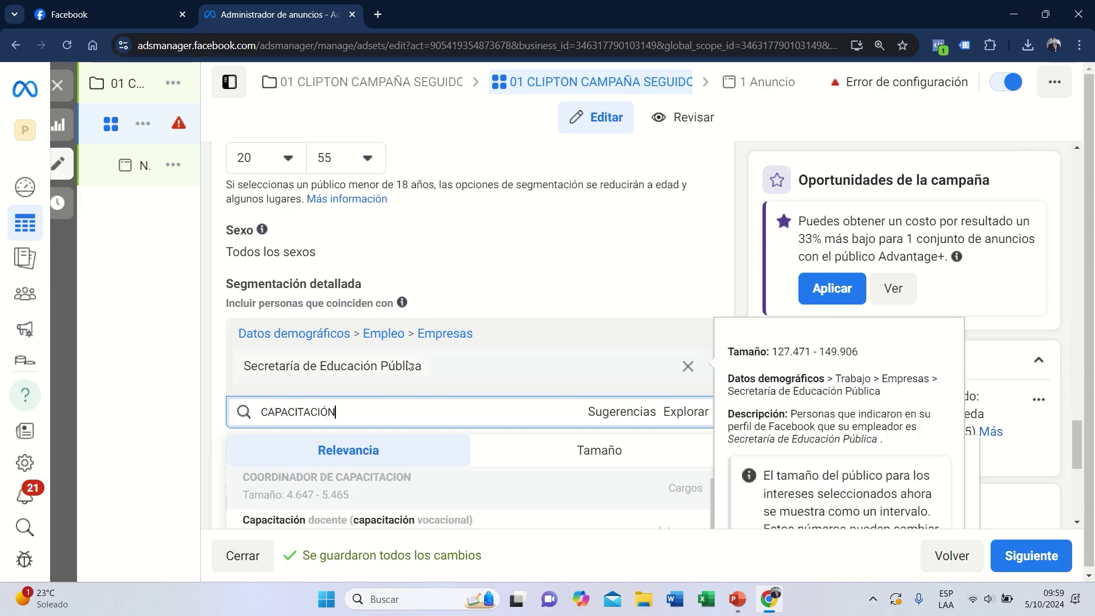
scroll(408, 365, down, 3)
click(312, 380)
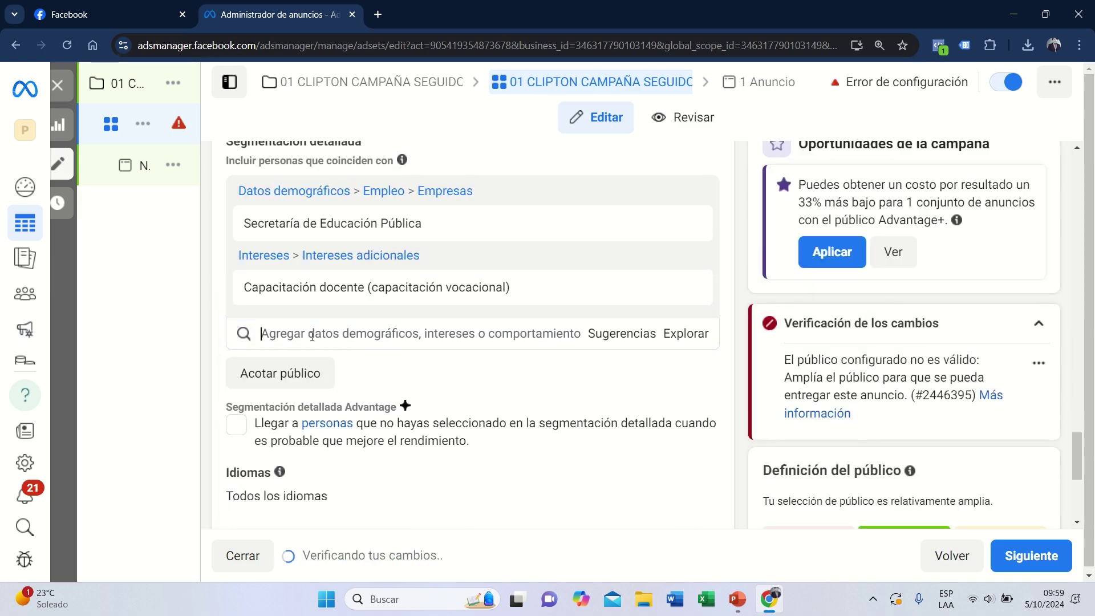
text(CURSOS)
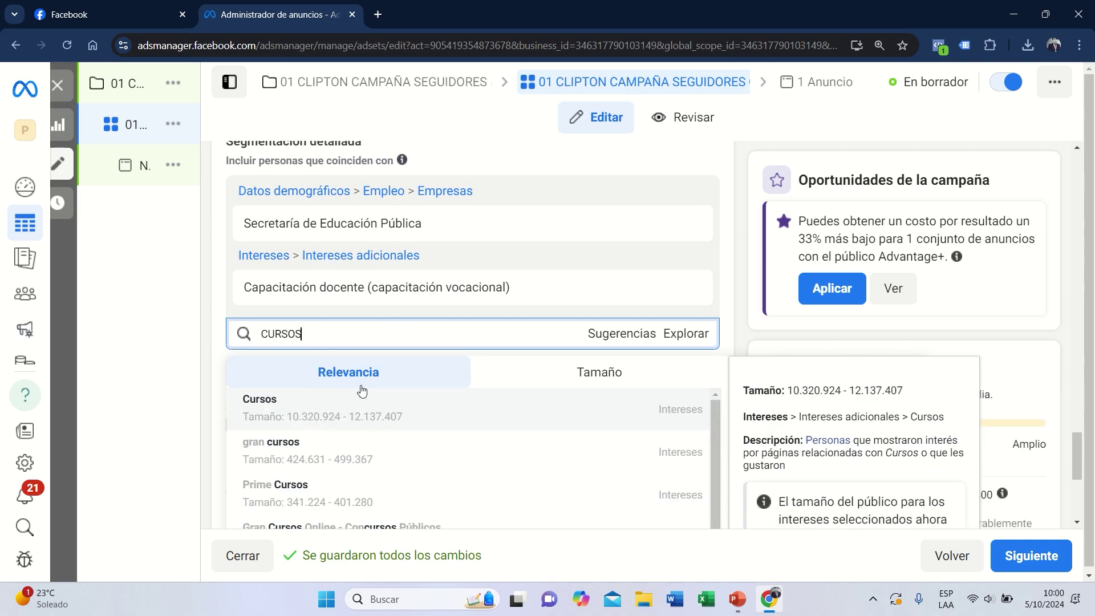
click(408, 400)
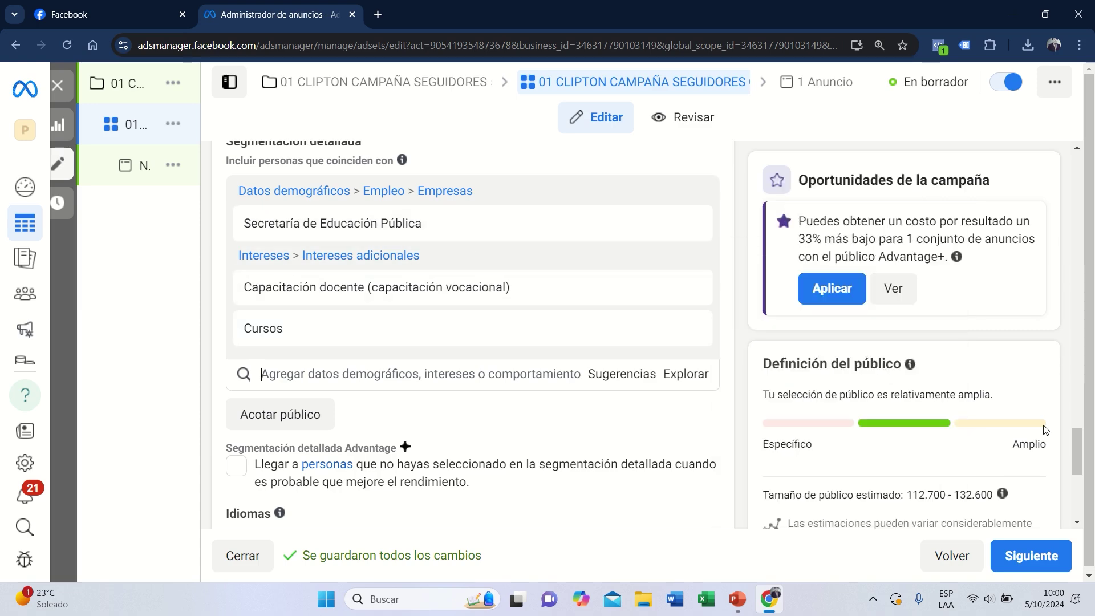
Step: Switch to the open Facebook page and examine where sponsored ads appear on the home page and in Marketplace
scroll(558, 354, down, 4)
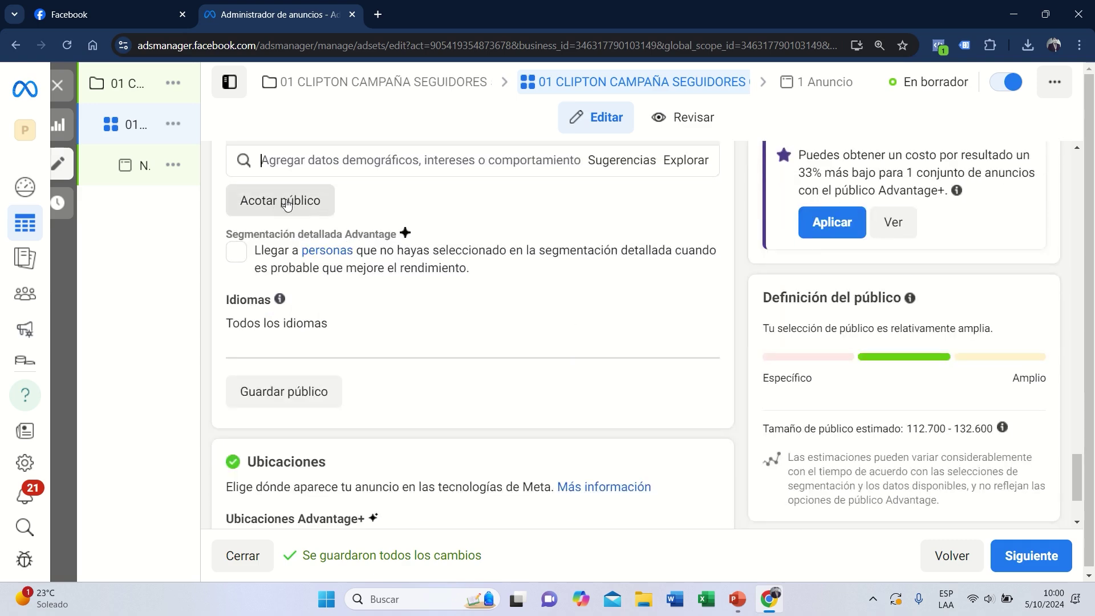
scroll(533, 261, down, 2)
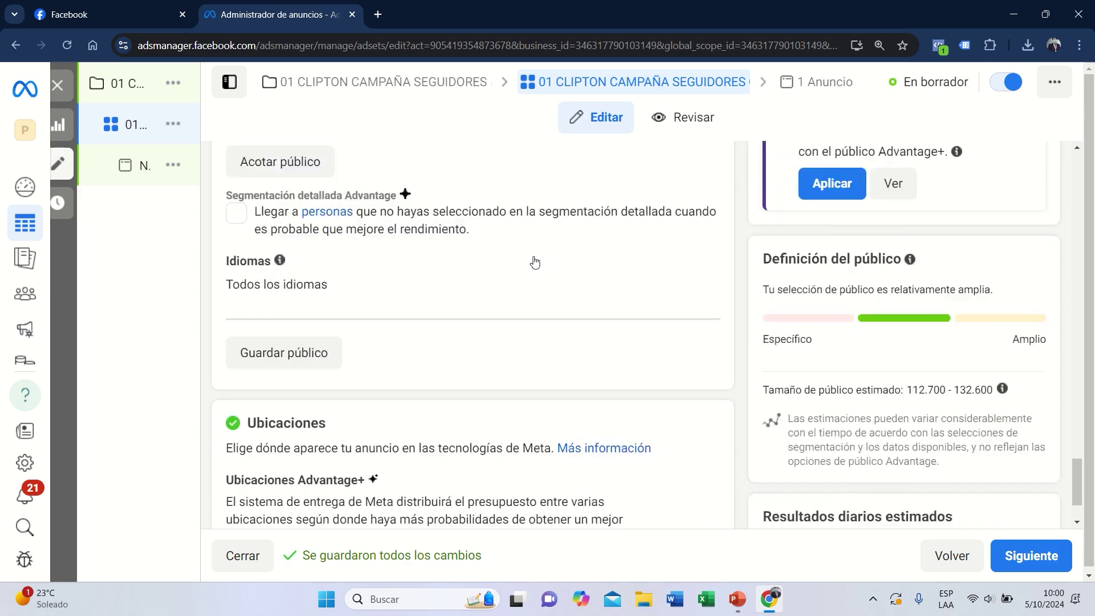
scroll(534, 263, down, 1)
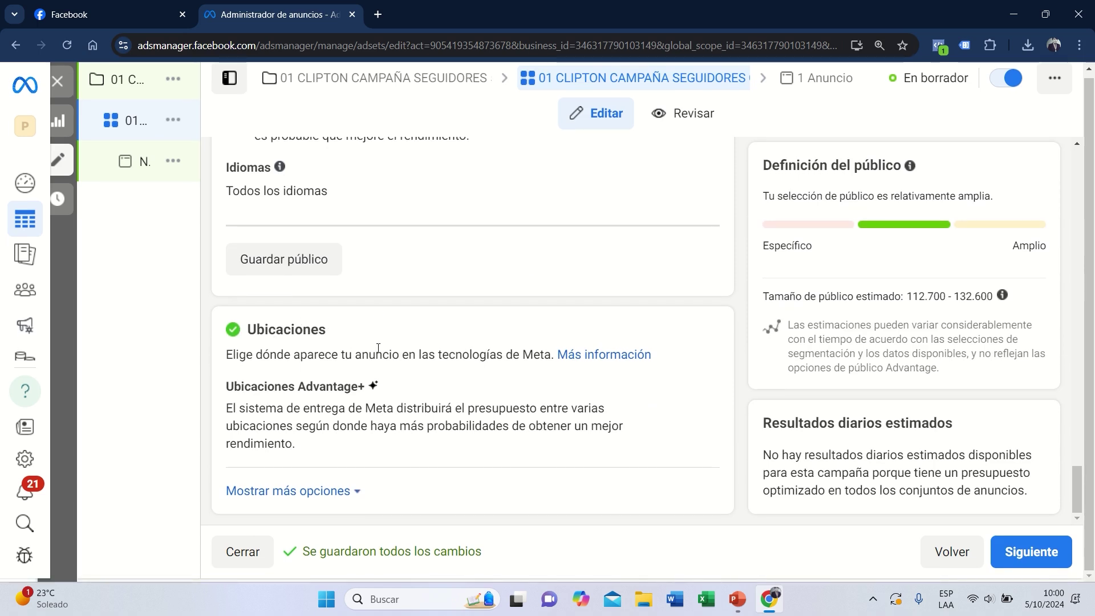
click(146, 9)
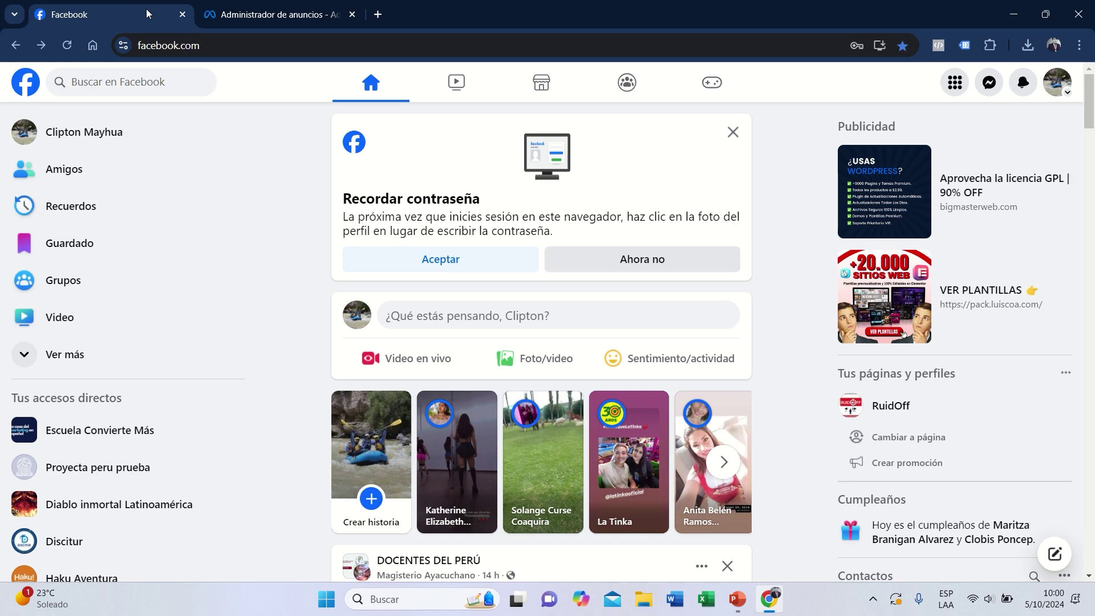
scroll(713, 331, down, 2)
scroll(720, 324, down, 15)
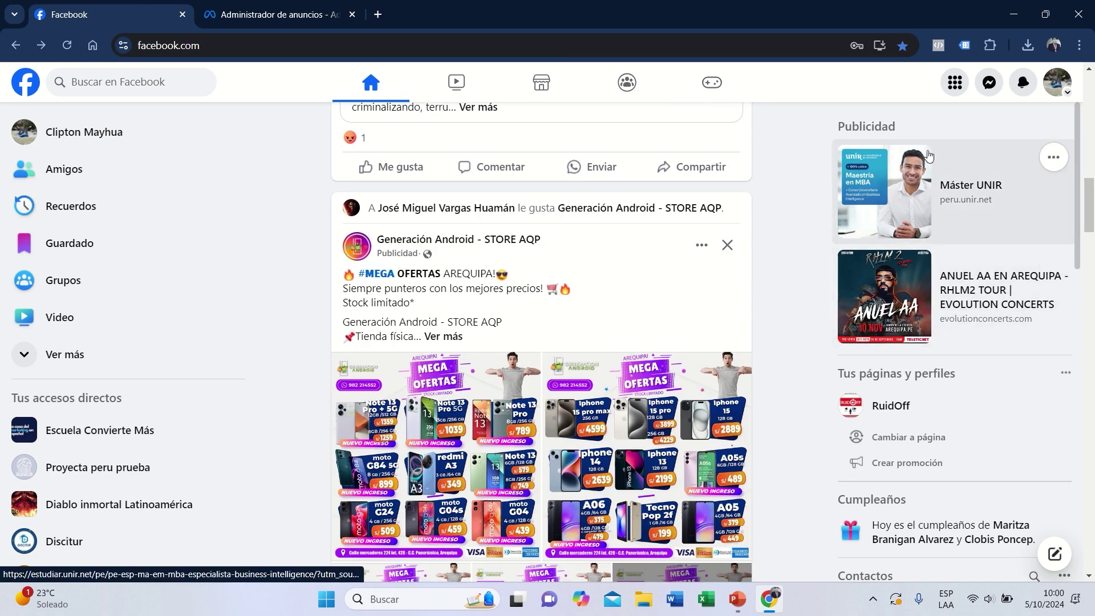
click(553, 84)
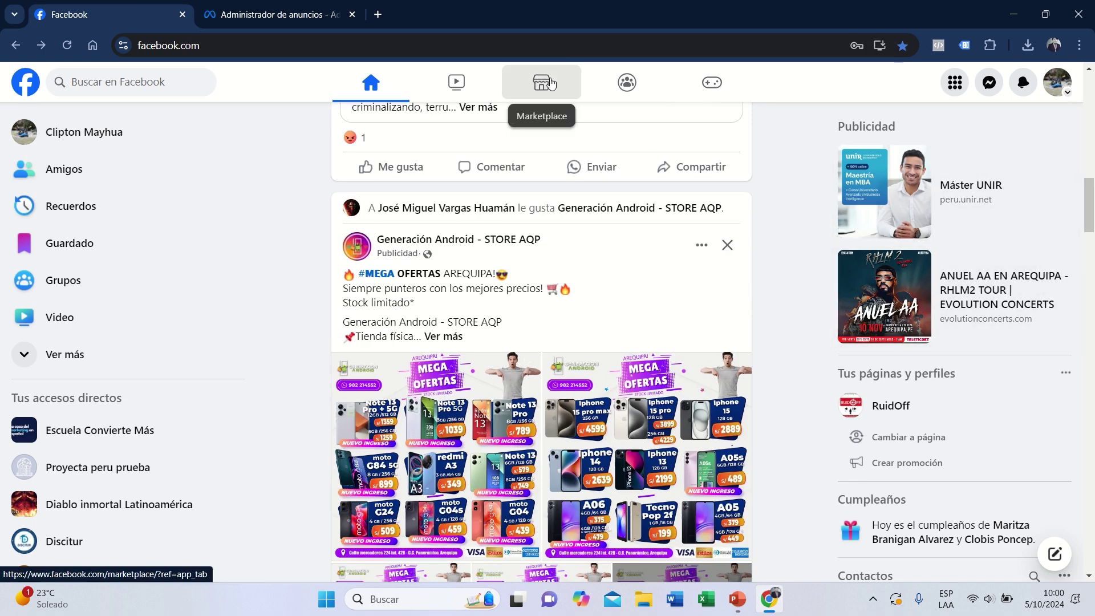
scroll(728, 263, down, 20)
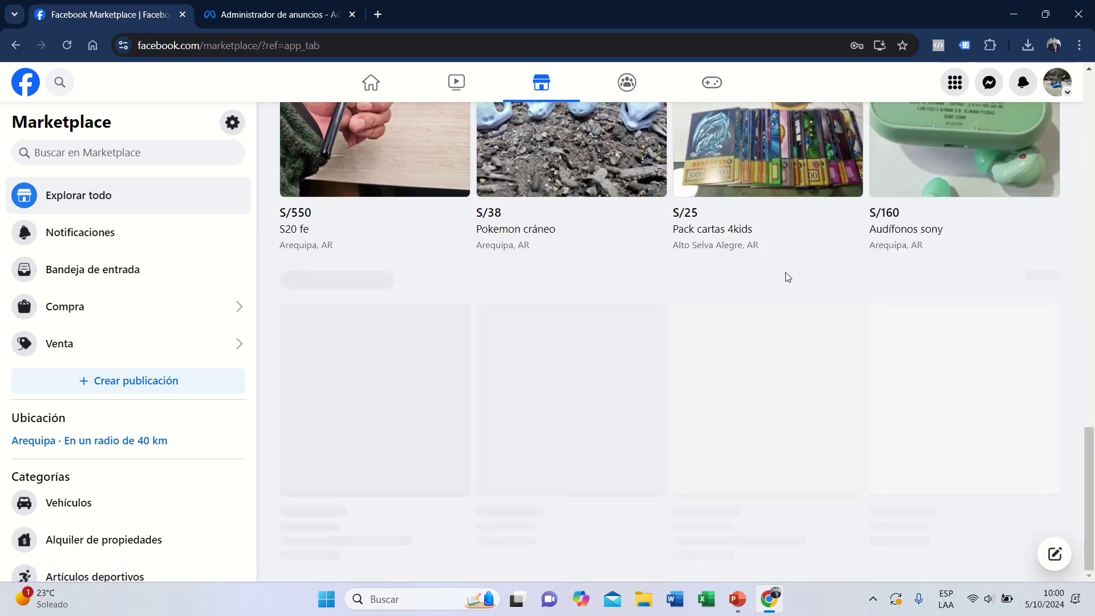
scroll(786, 276, up, 5)
scroll(785, 277, down, 8)
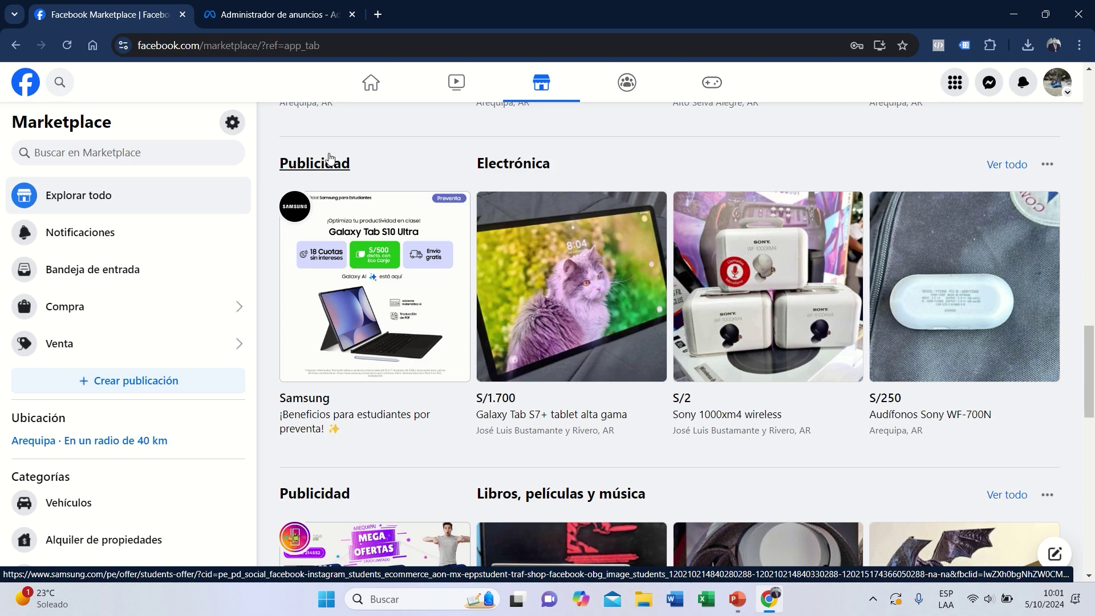
Step: Return to the ad set in Ads Manager and change its placements to Ubicaciones manuales
click(262, 18)
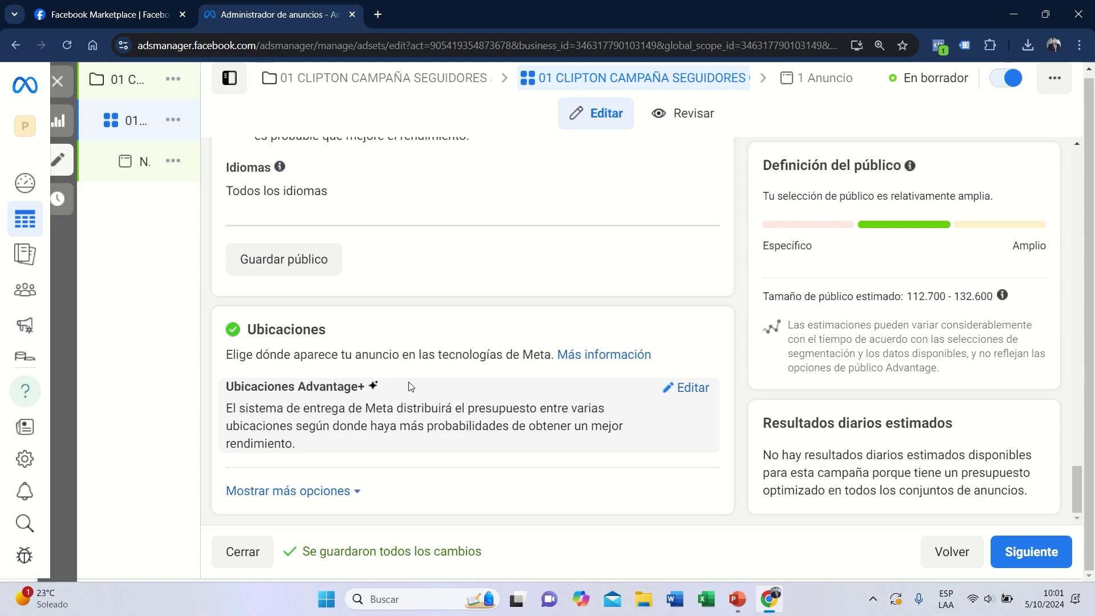
click(691, 388)
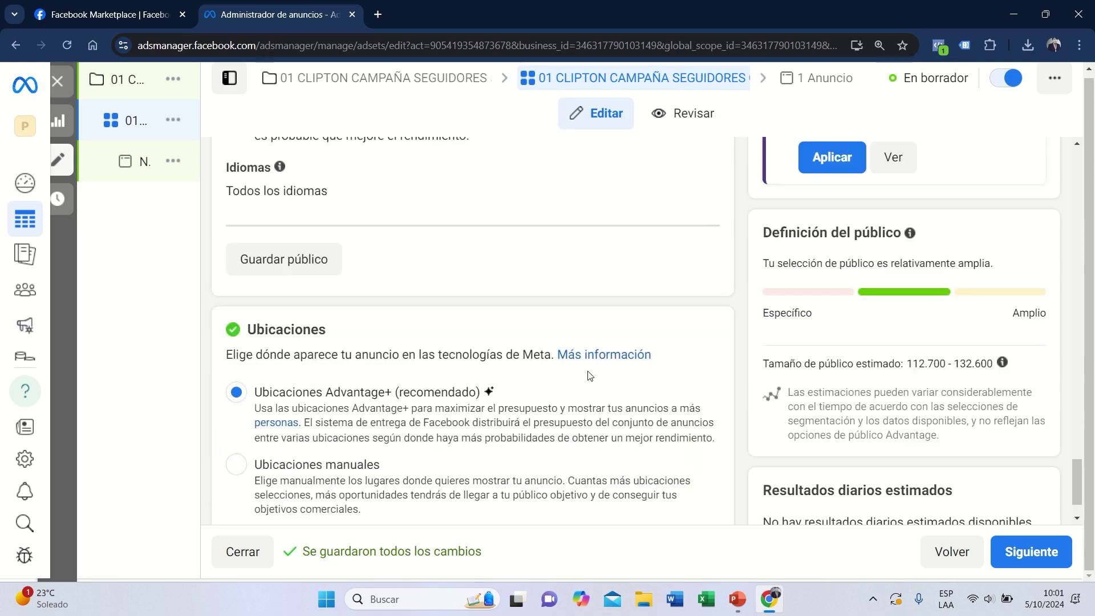
click(237, 398)
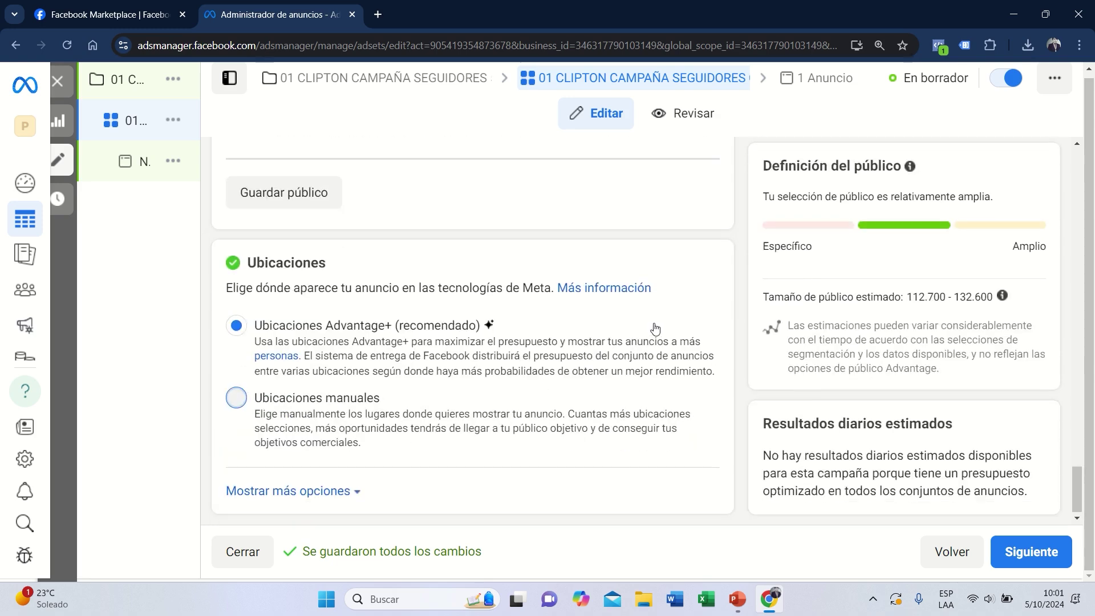
scroll(658, 328, down, 6)
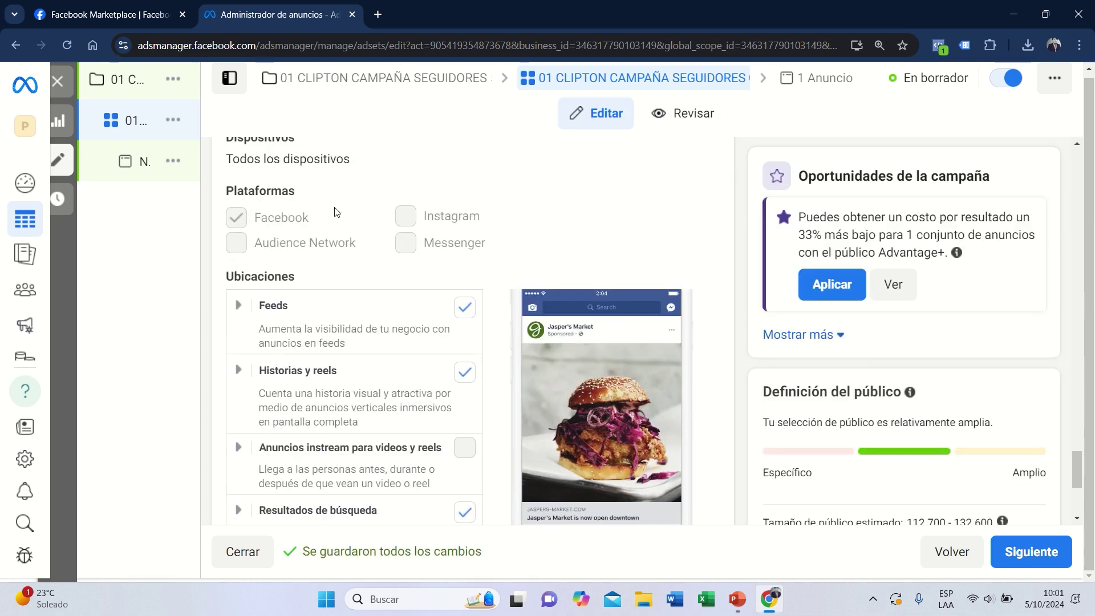
Step: Exclude Feed del perfil de Facebook, Facebook Marketplace and Feeds de videos de Facebook from the Feeds placements
click(239, 308)
scroll(478, 348, down, 1)
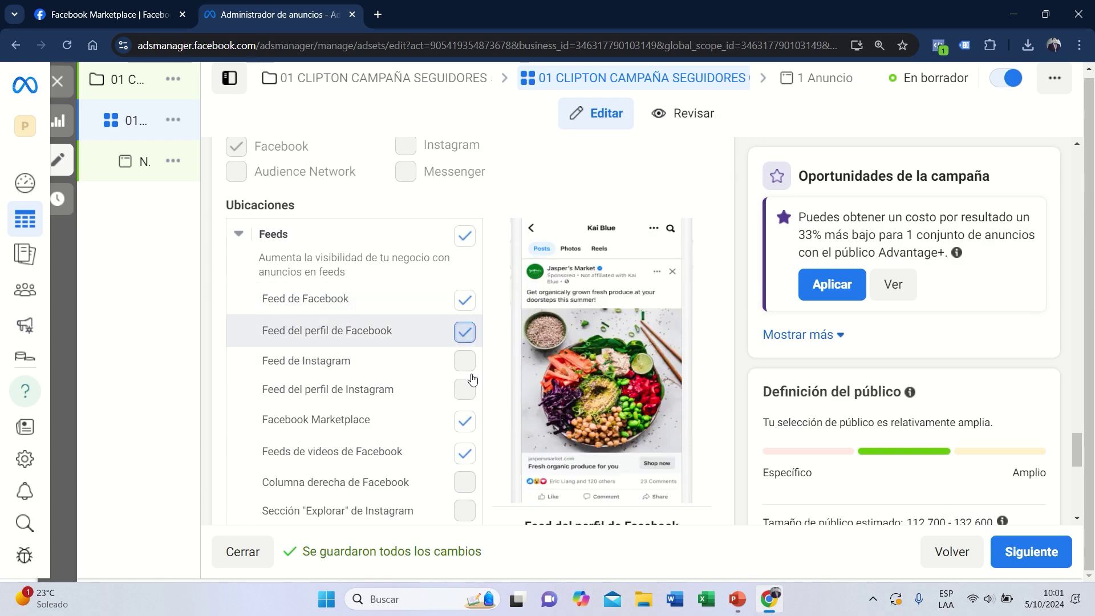
click(465, 420)
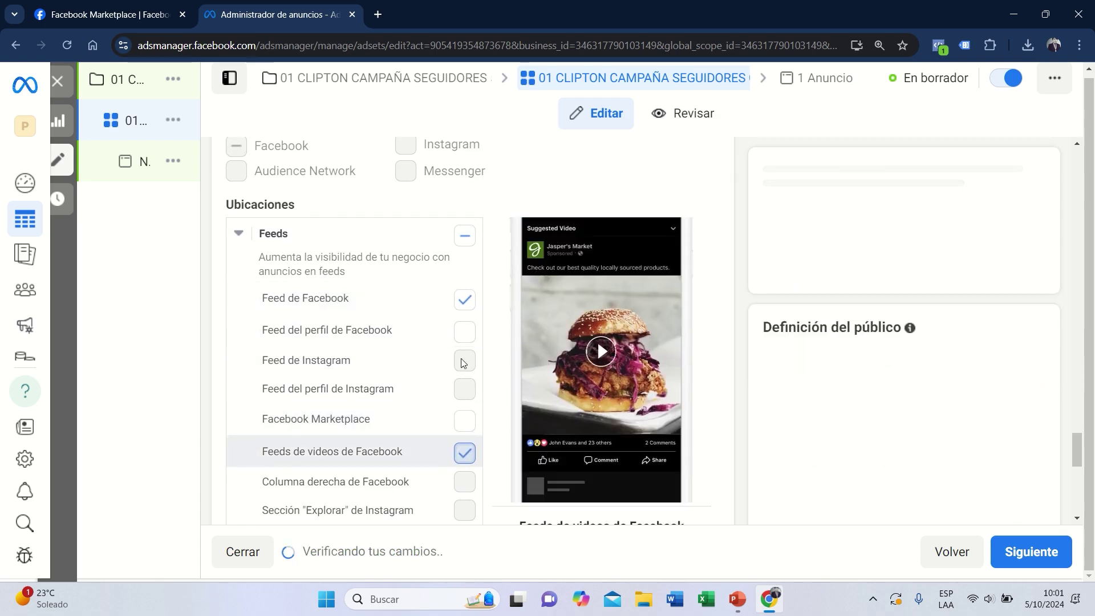
click(465, 453)
Step: Exclude the Historias y reels and Resultados de búsqueda placement groups from the ad set
scroll(451, 433, down, 3)
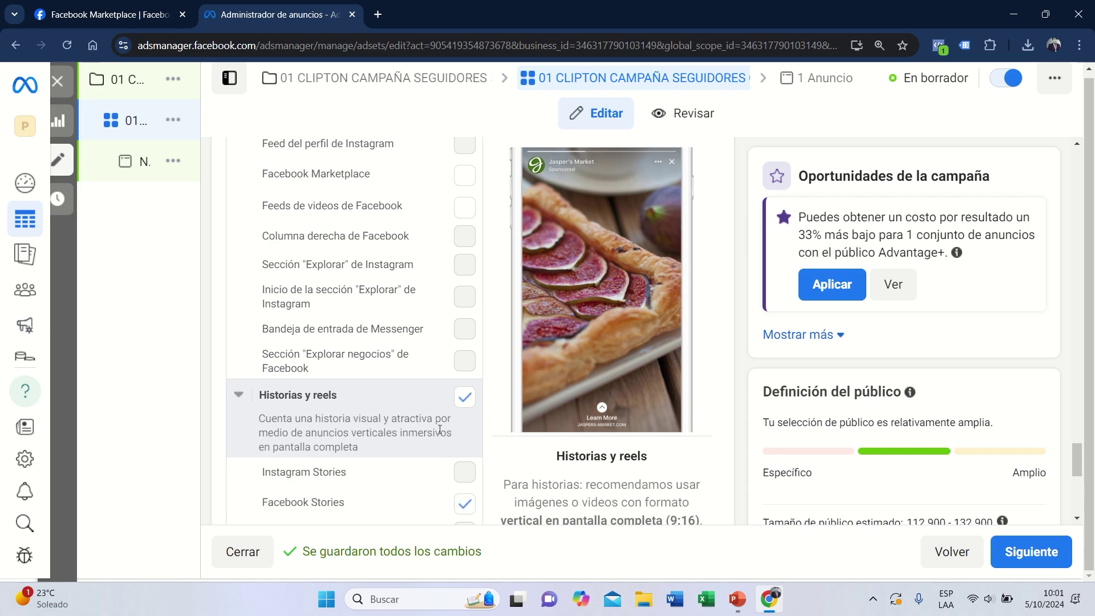
click(463, 408)
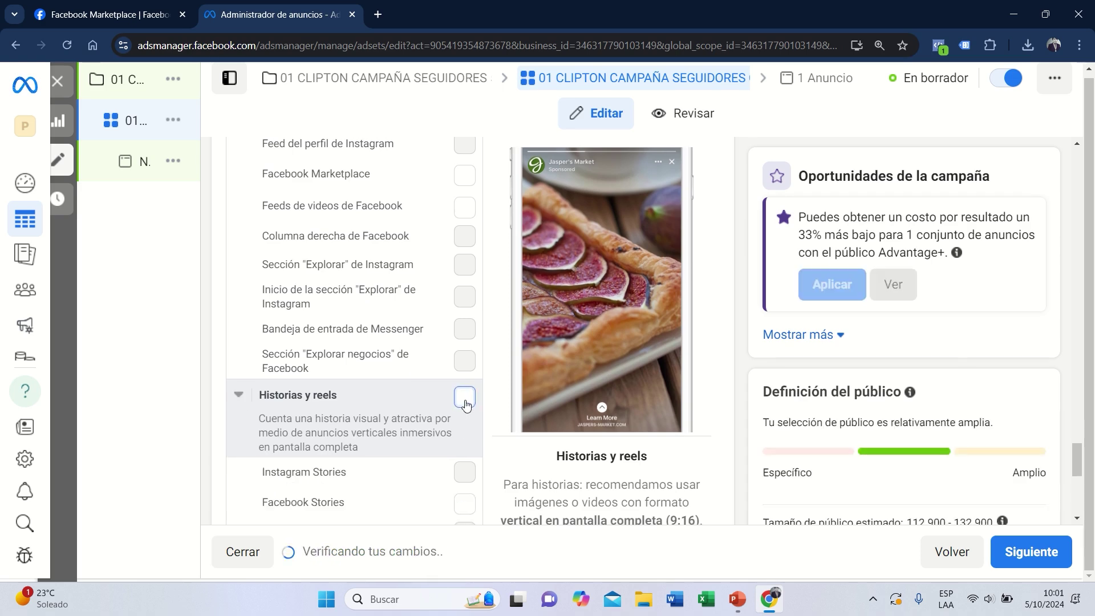
scroll(465, 409, down, 3)
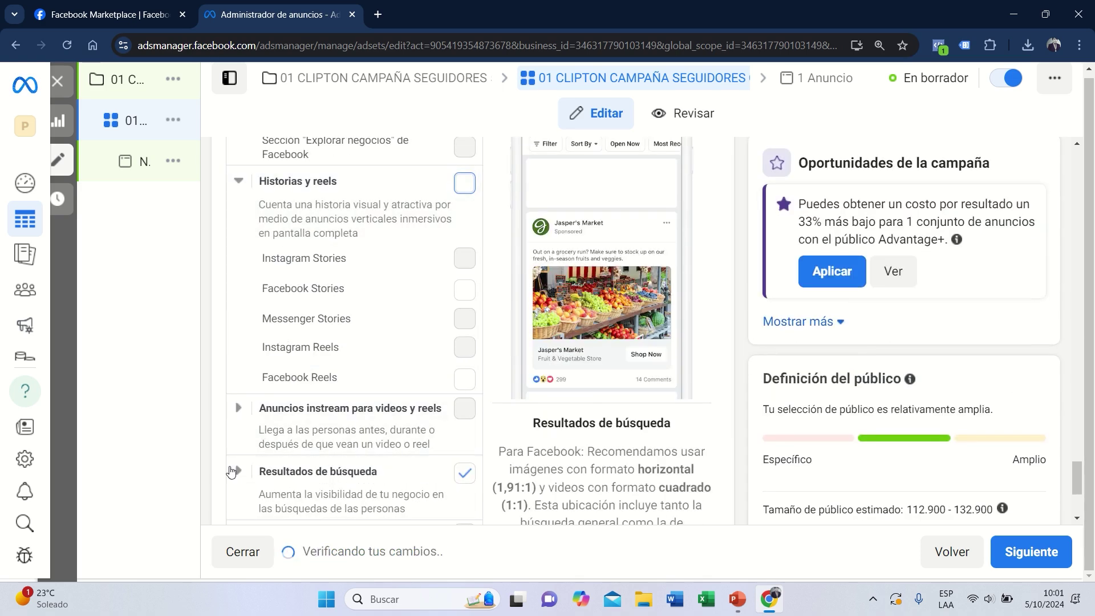
scroll(437, 423, down, 5)
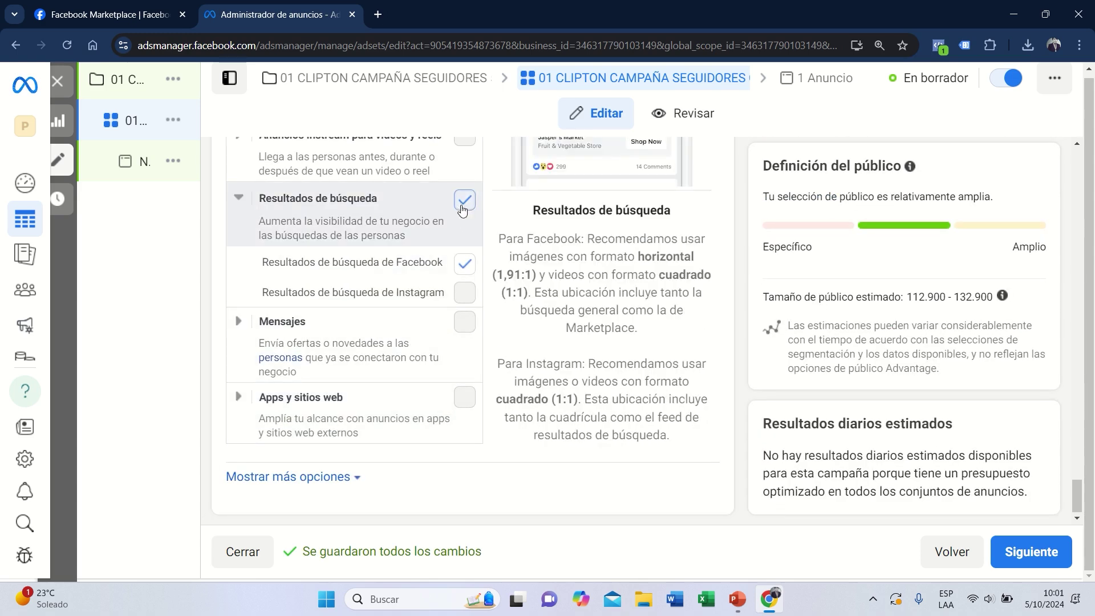
click(465, 201)
scroll(439, 345, up, 10)
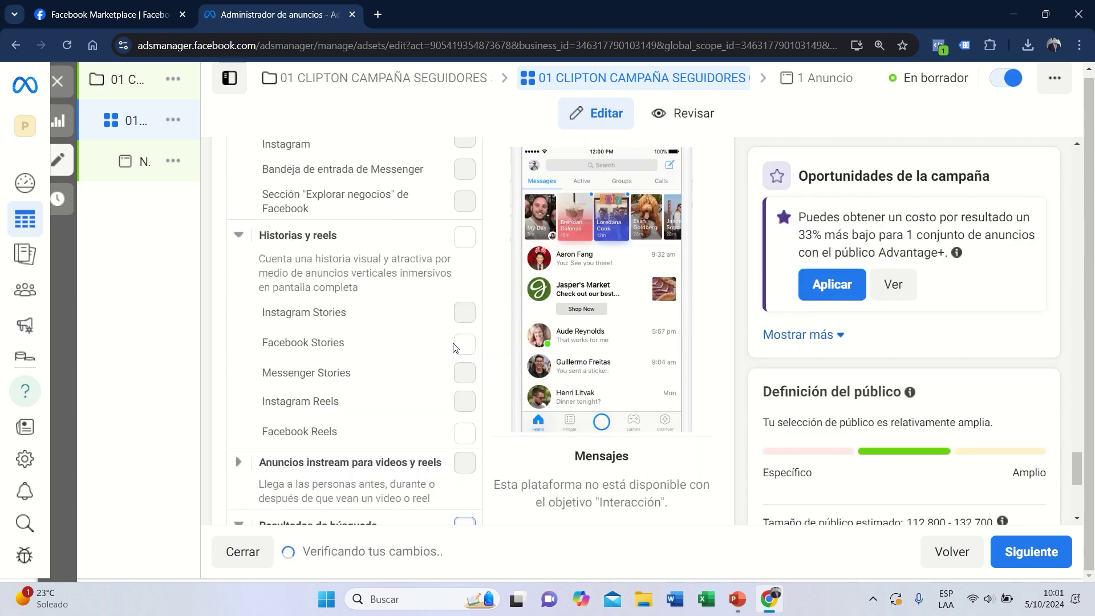